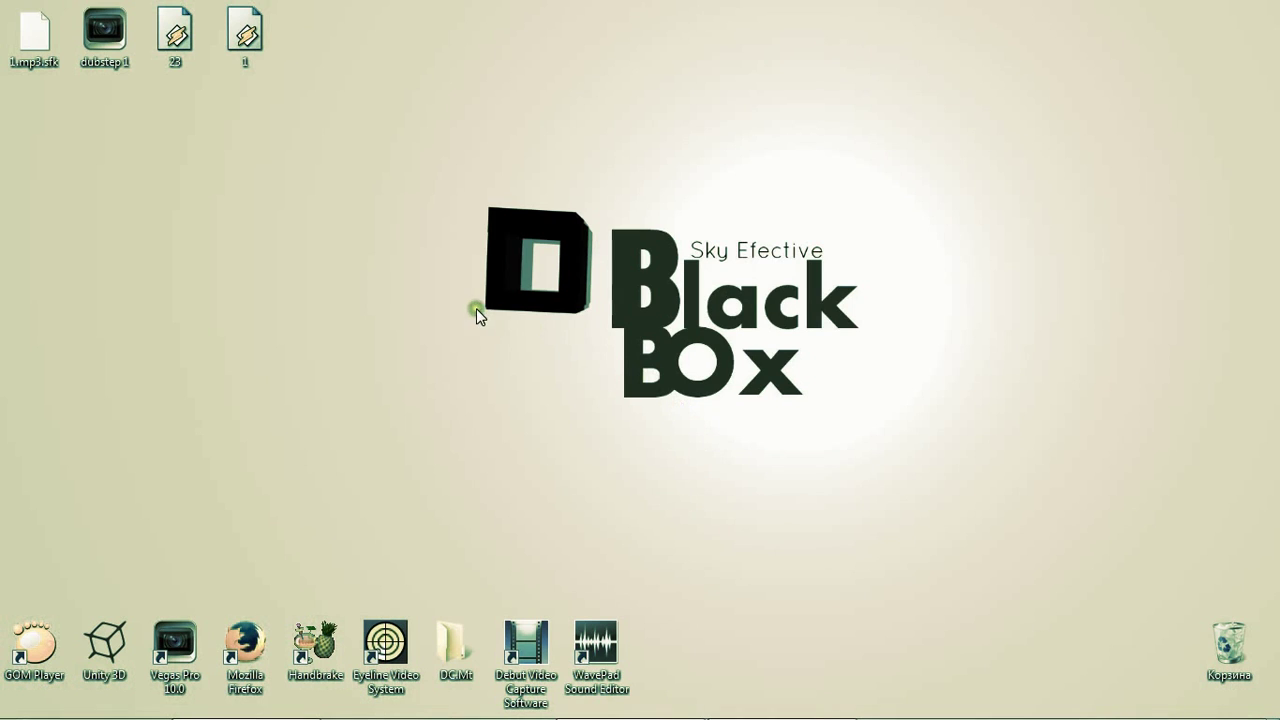
Switch to Vegas Pro, enlarge the timeline area slightly, and create a new project with the NTSC DV (720x480; 29,970) template.
{"action": "left_click_drag", "start_coordinate": [416, 163], "coordinate": [898, 468]}
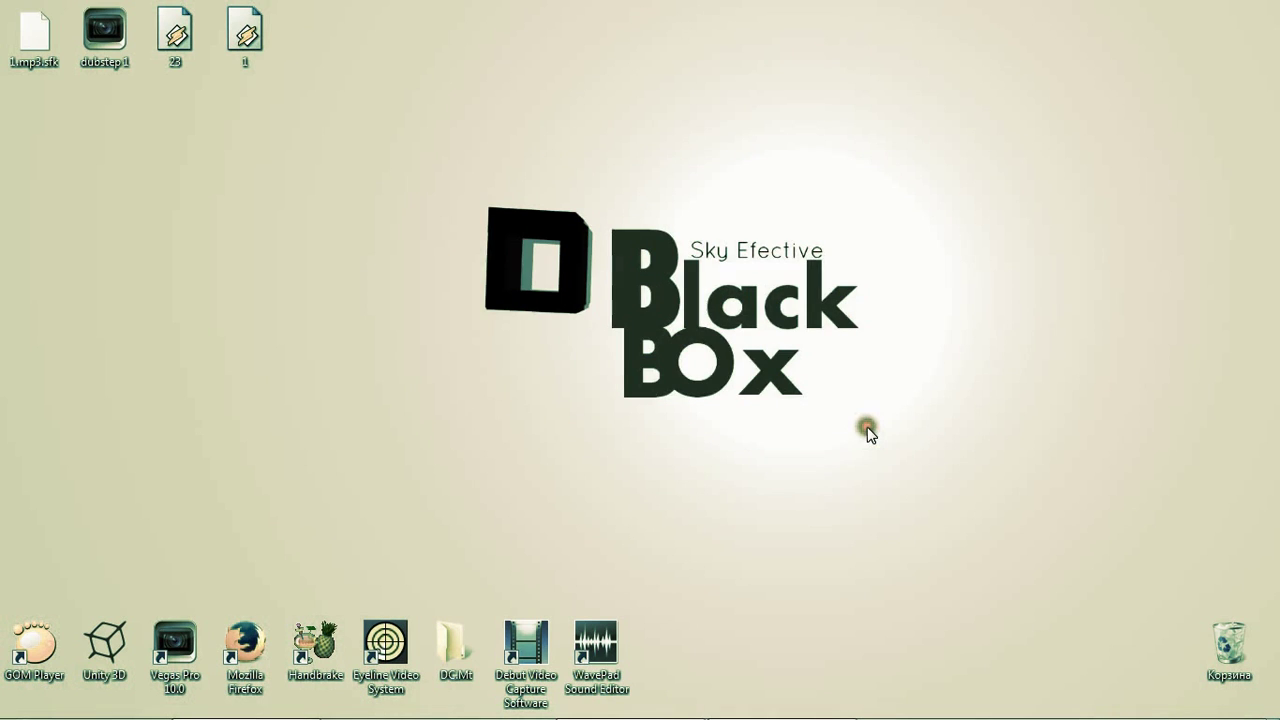
{"action": "left_click", "coordinate": [716, 672]}
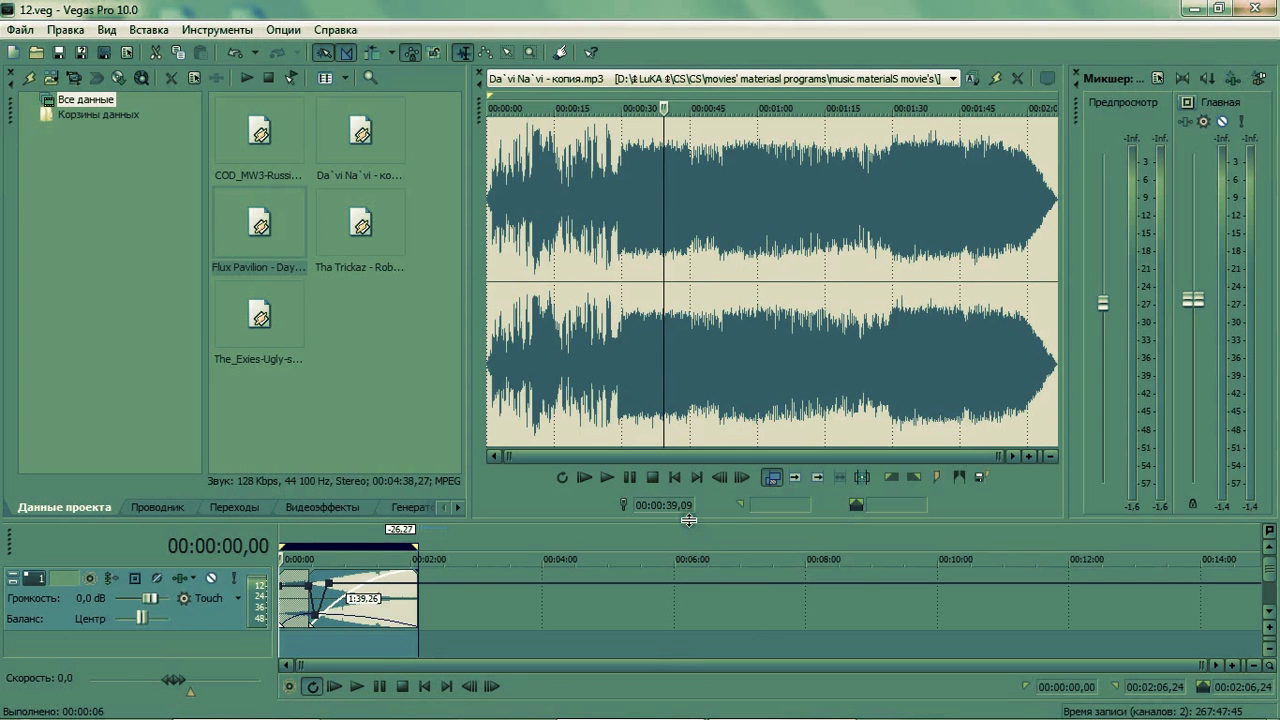
{"action": "left_click_drag", "start_coordinate": [689, 520], "coordinate": [694, 504]}
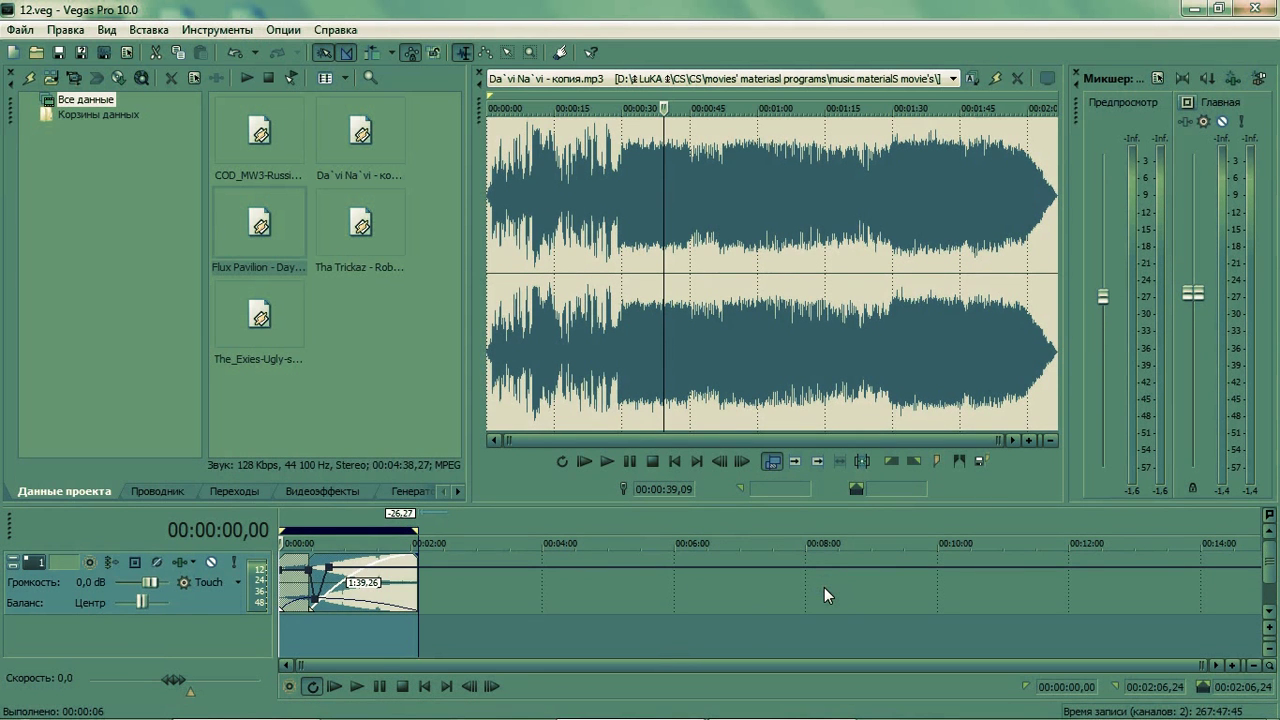
{"action": "key", "text": "ctrl+n"}
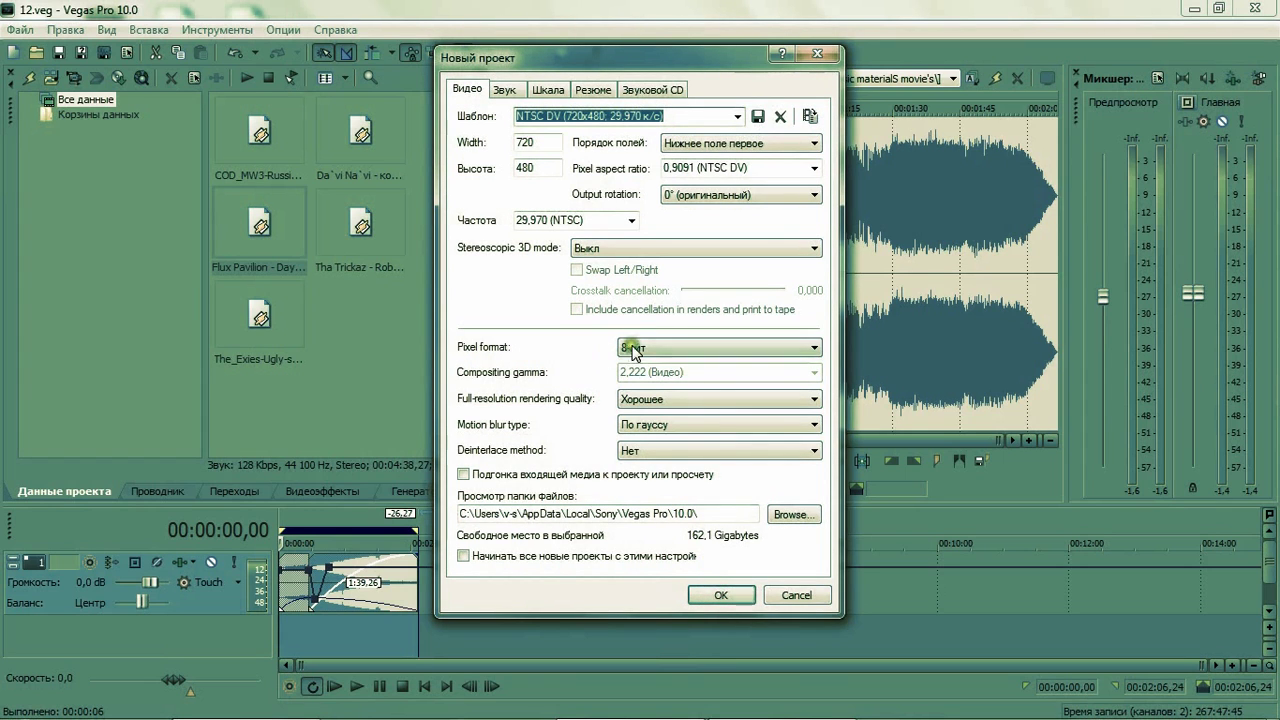
{"action": "left_click", "coordinate": [725, 595]}
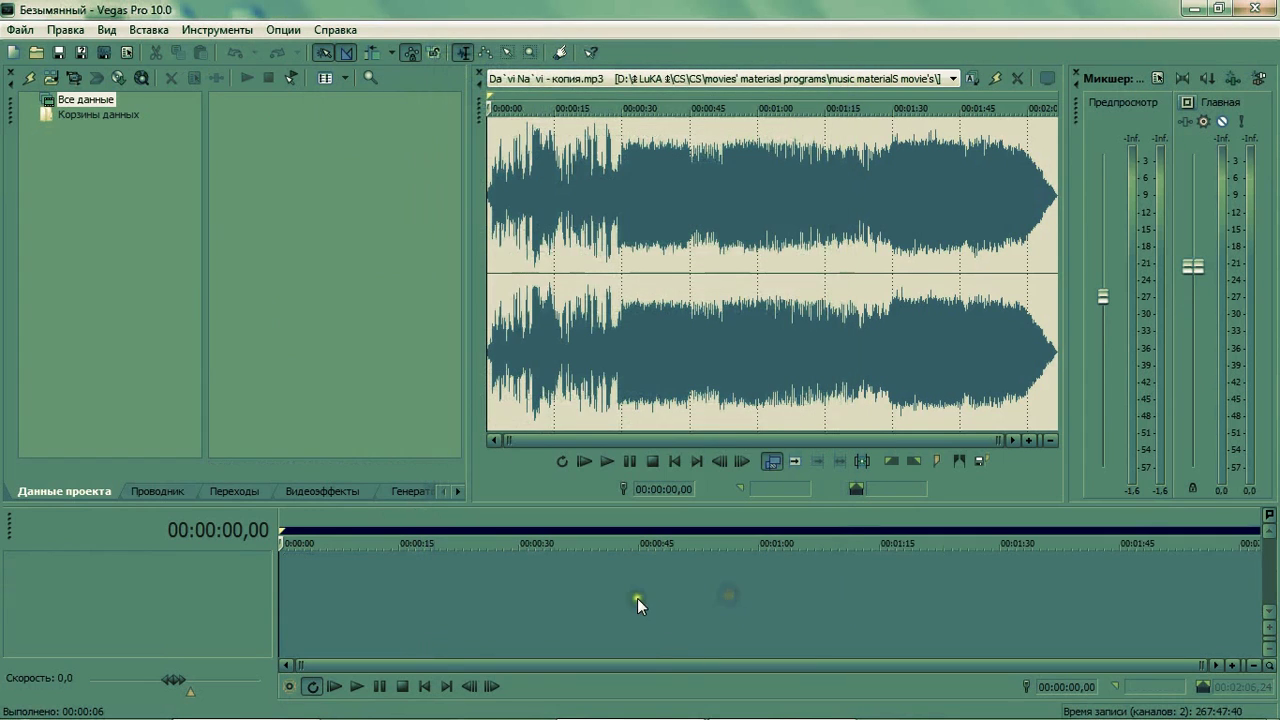
{"action": "left_click", "coordinate": [1228, 703]}
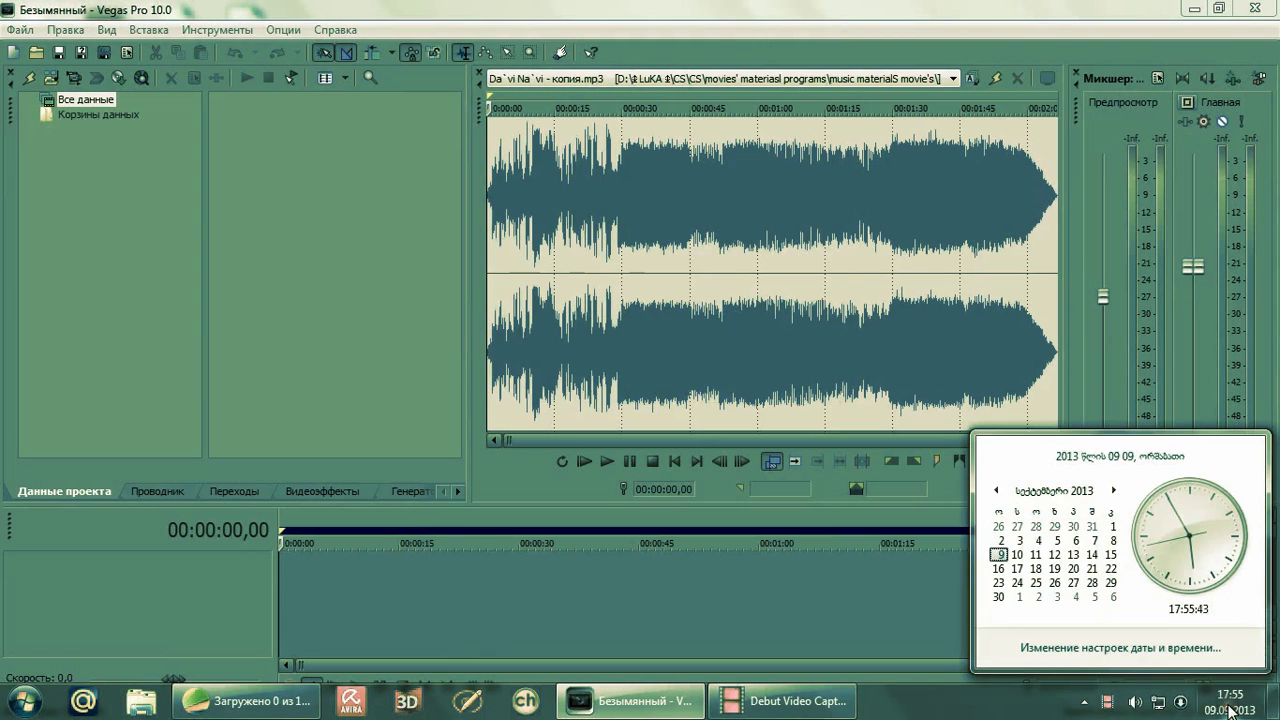
{"action": "left_click", "coordinate": [1224, 712]}
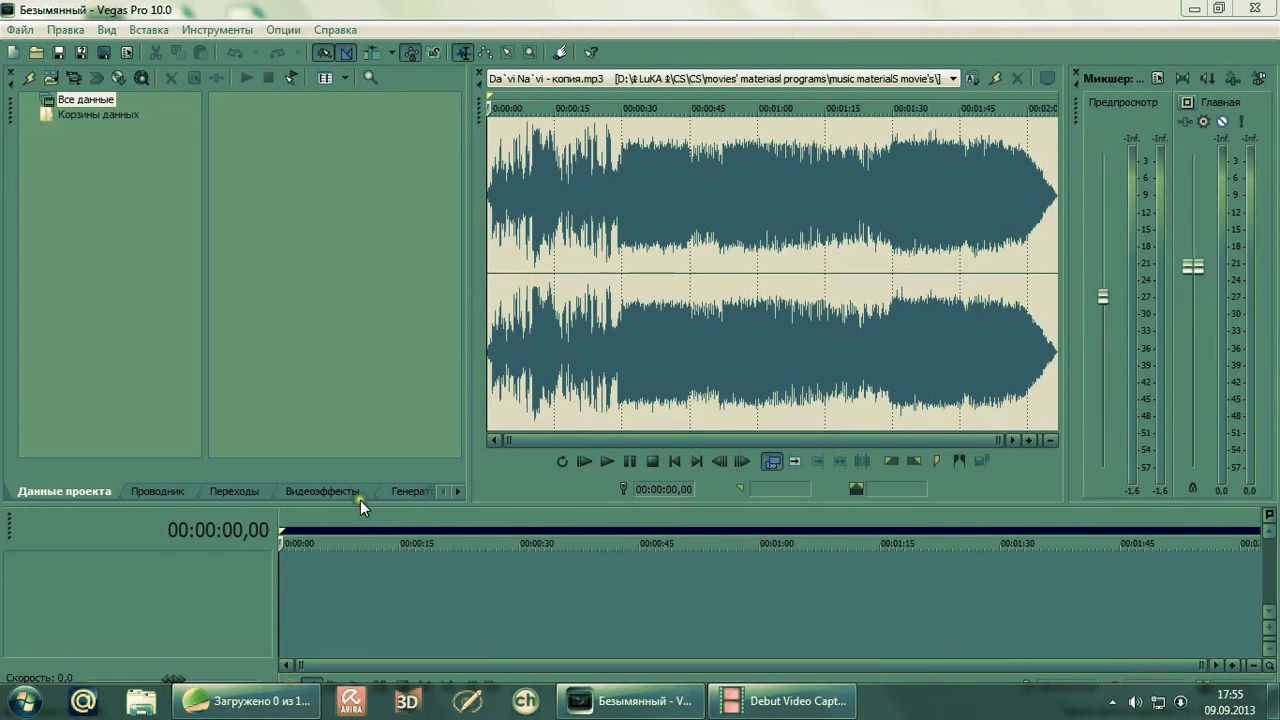
Open the video Assassin's Creed III - Connor's weapons2 from studio > Black box > Assasins Creed > Assassins Cread III > VIDEO onto the timeline.
{"action": "key", "text": "ctrl+o"}
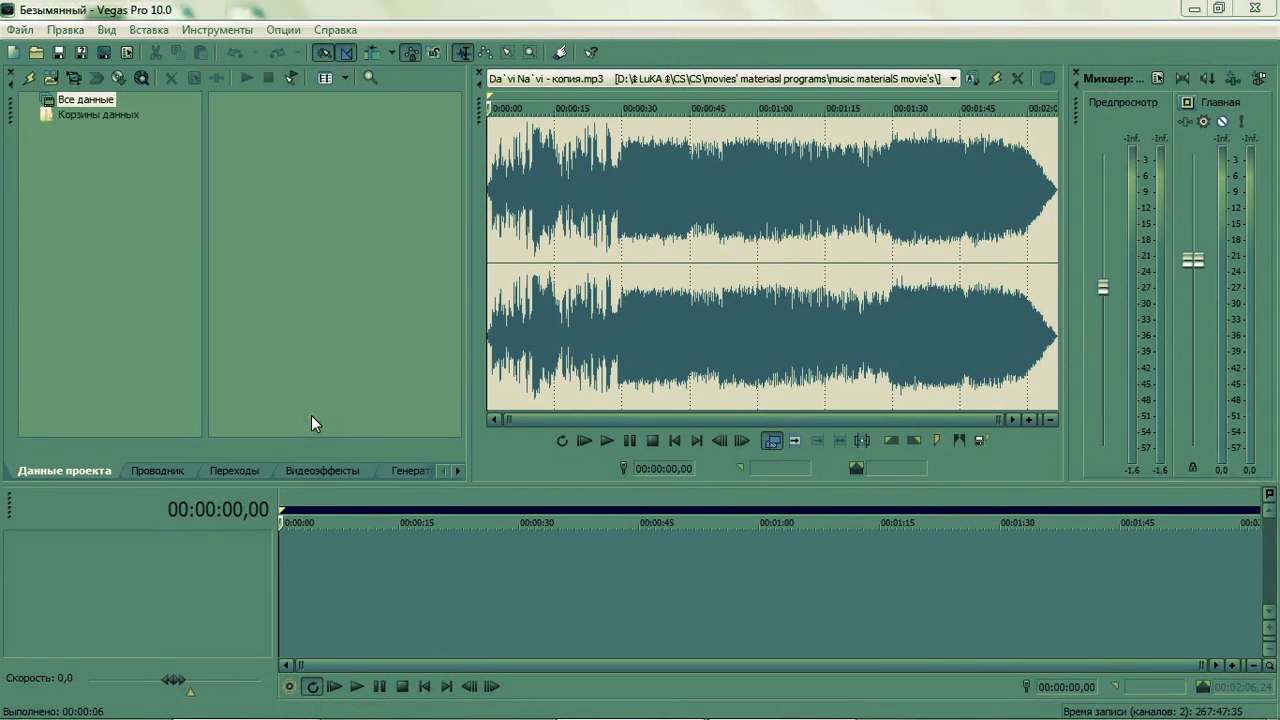
{"action": "left_click", "coordinate": [386, 47]}
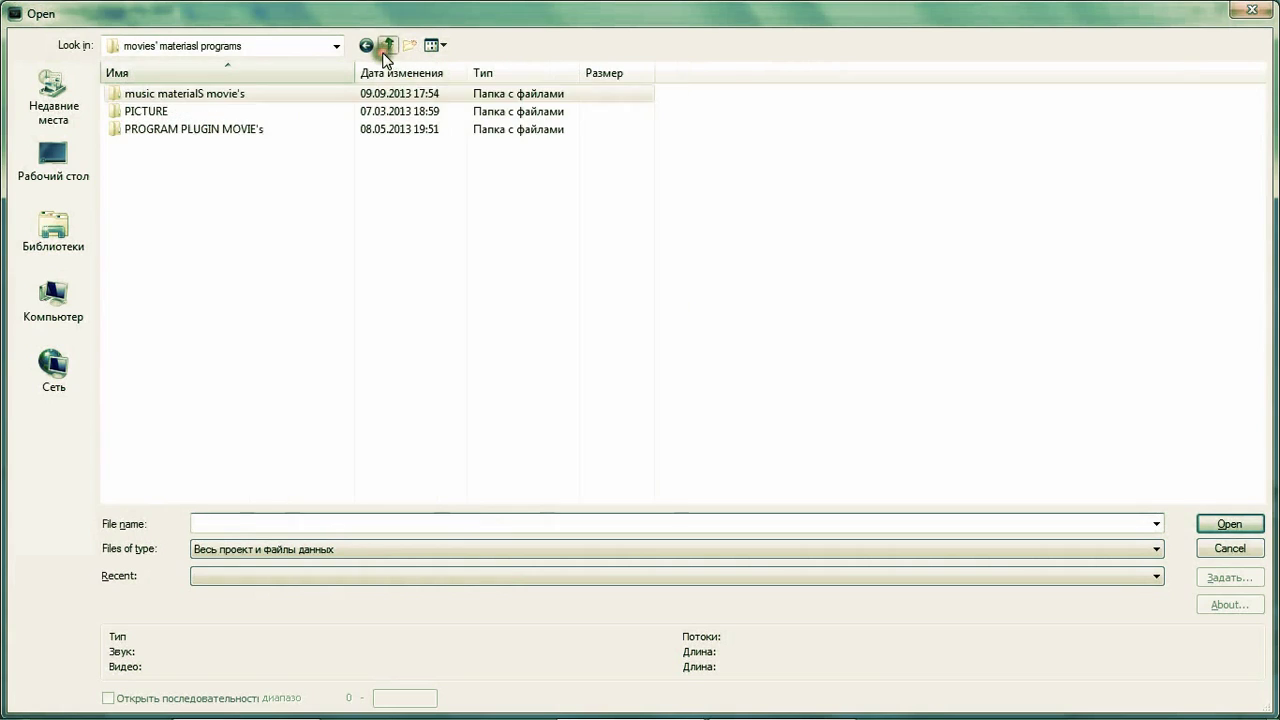
{"action": "left_click", "coordinate": [389, 46]}
{"action": "left_click", "coordinate": [389, 46]}
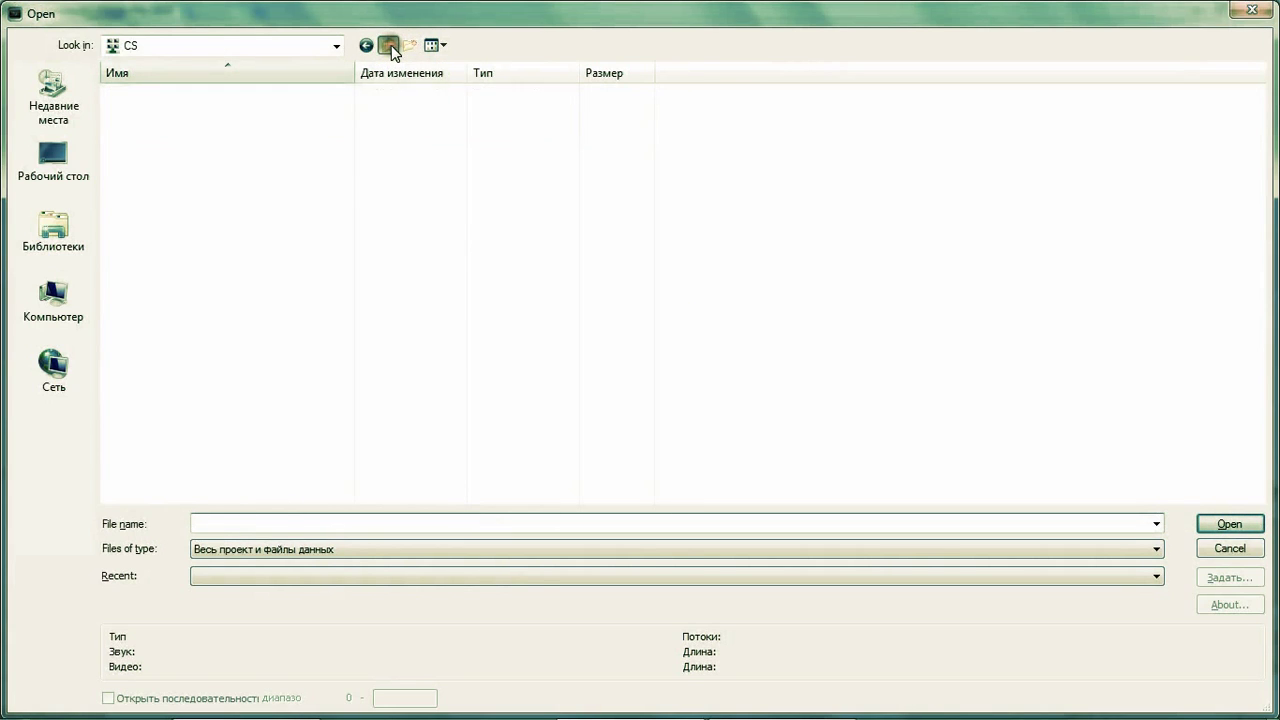
{"action": "left_click", "coordinate": [389, 46]}
{"action": "double_click", "coordinate": [206, 197]}
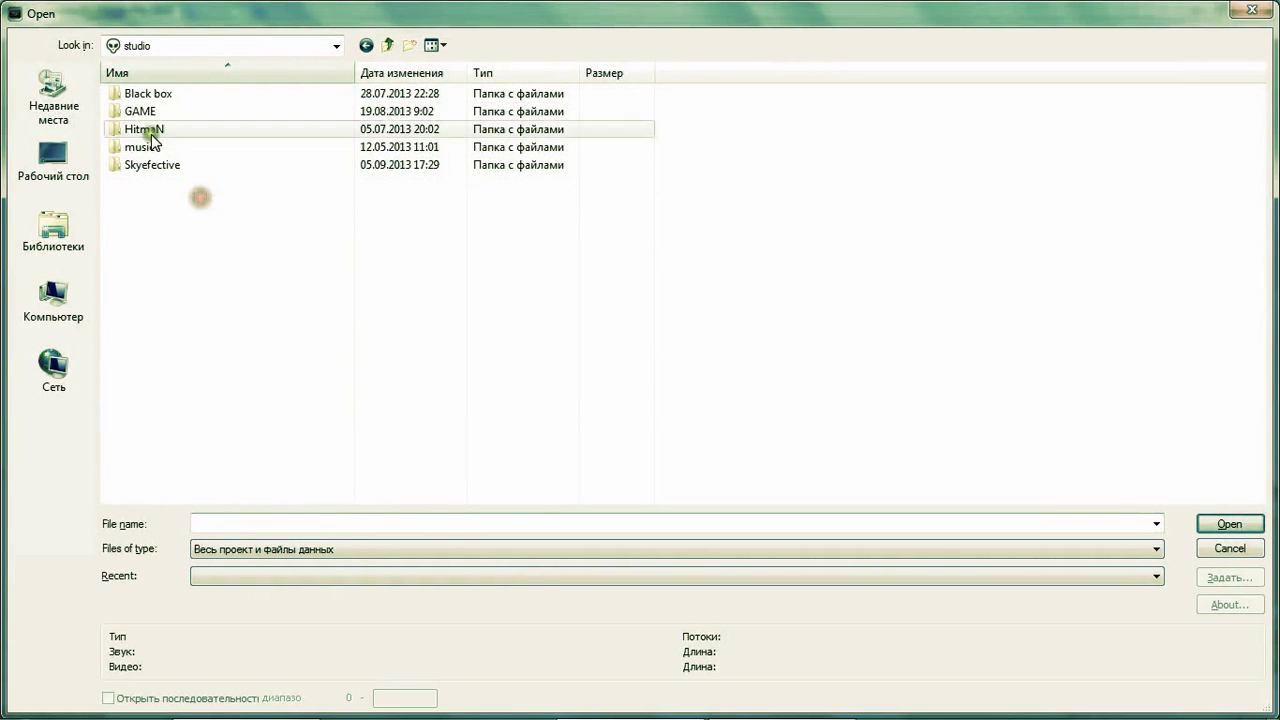
{"action": "double_click", "coordinate": [163, 95]}
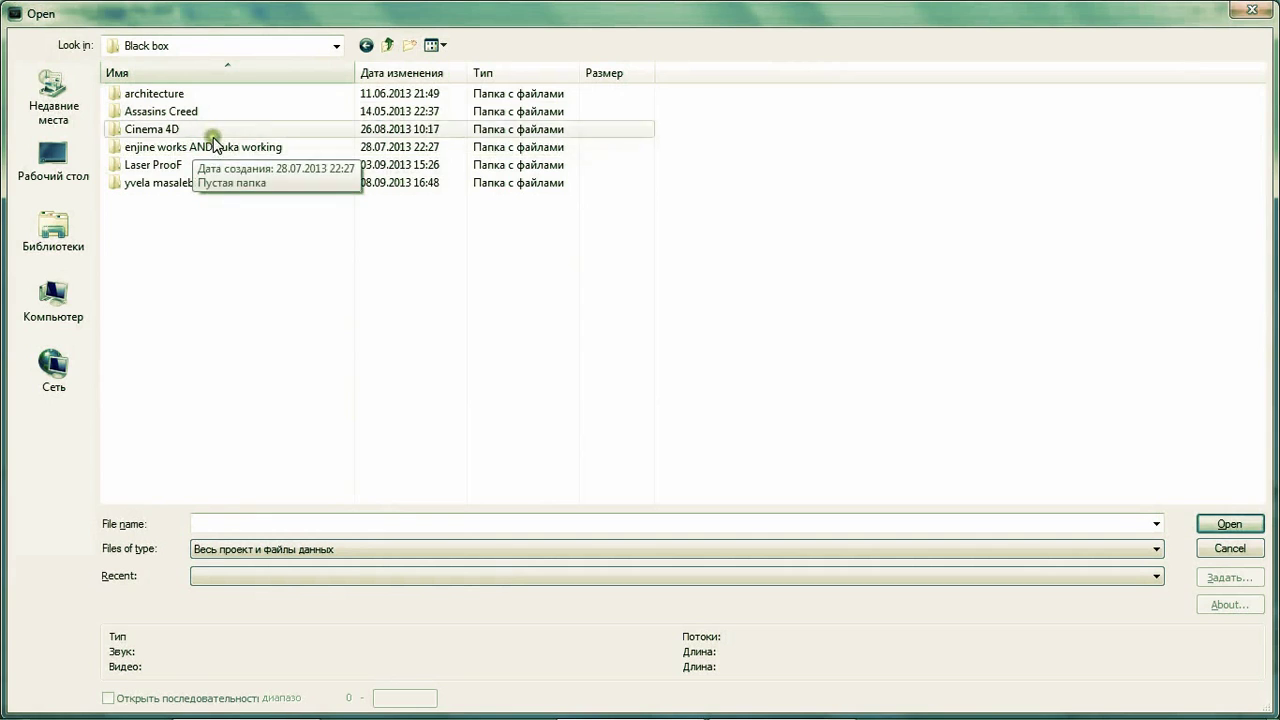
{"action": "left_click", "coordinate": [216, 114]}
{"action": "double_click", "coordinate": [216, 114]}
{"action": "double_click", "coordinate": [208, 129]}
{"action": "double_click", "coordinate": [190, 112]}
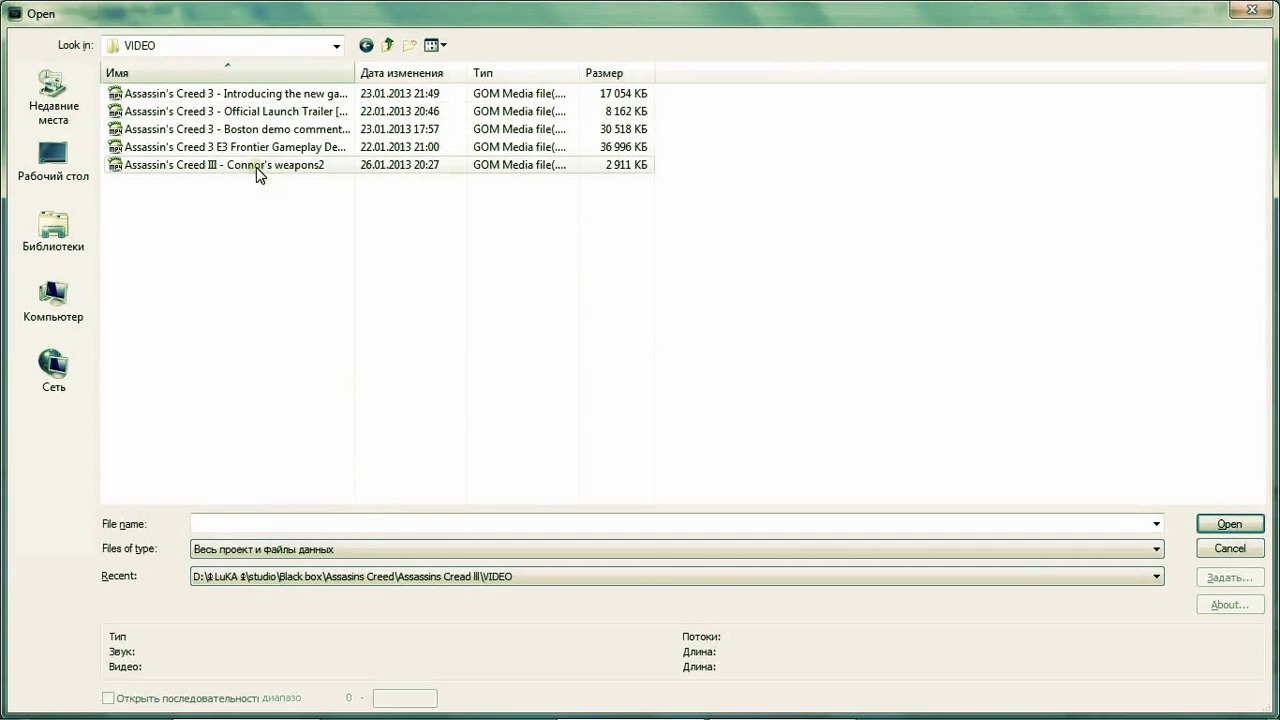
{"action": "left_click_drag", "start_coordinate": [256, 167], "coordinate": [258, 174]}
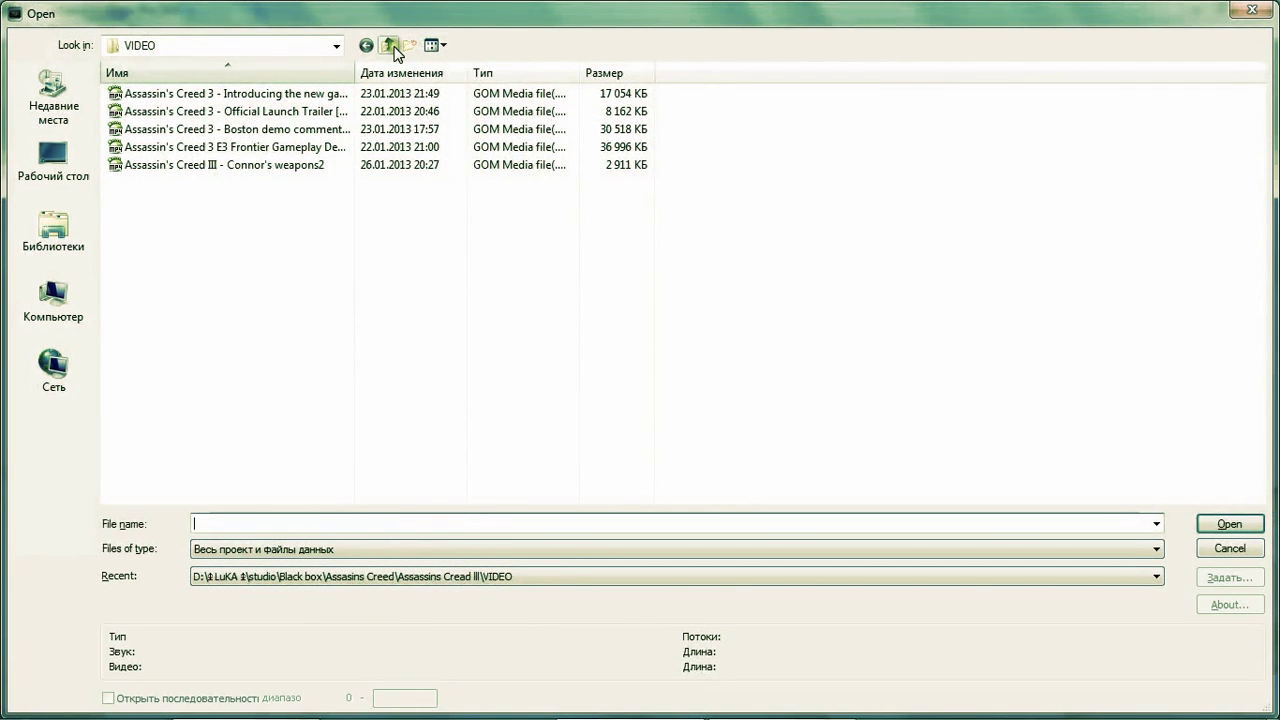
Open the image 12_0183 (2) from the Black box > yvela masalebi folder onto the timeline after the video clip.
{"action": "left_click", "coordinate": [392, 47]}
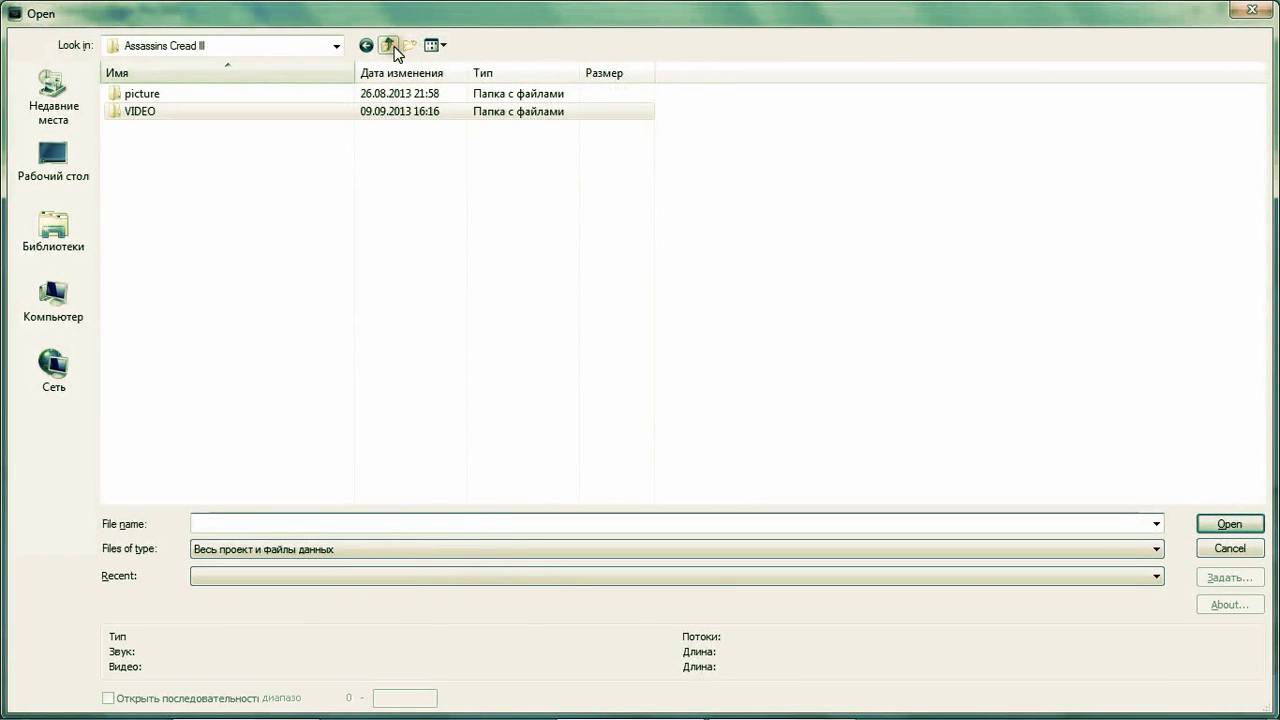
{"action": "left_click", "coordinate": [392, 47]}
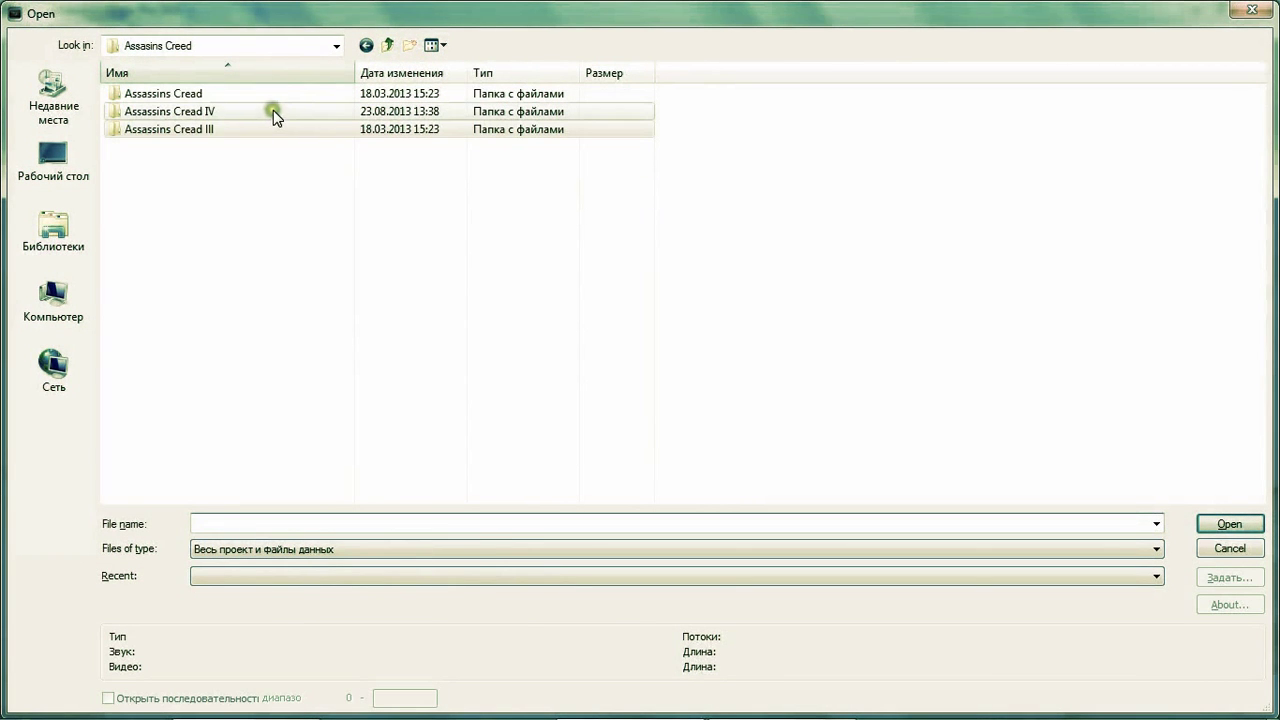
{"action": "left_click", "coordinate": [389, 46]}
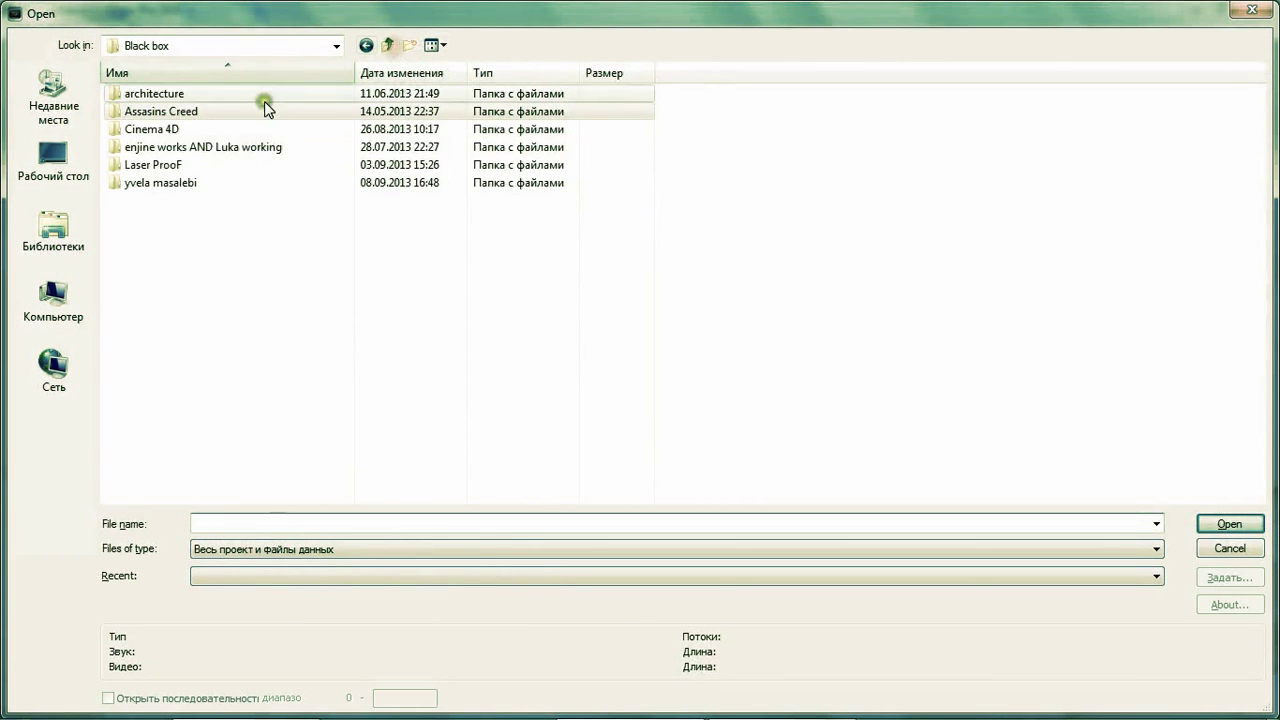
{"action": "double_click", "coordinate": [210, 181]}
{"action": "left_click", "coordinate": [443, 128]}
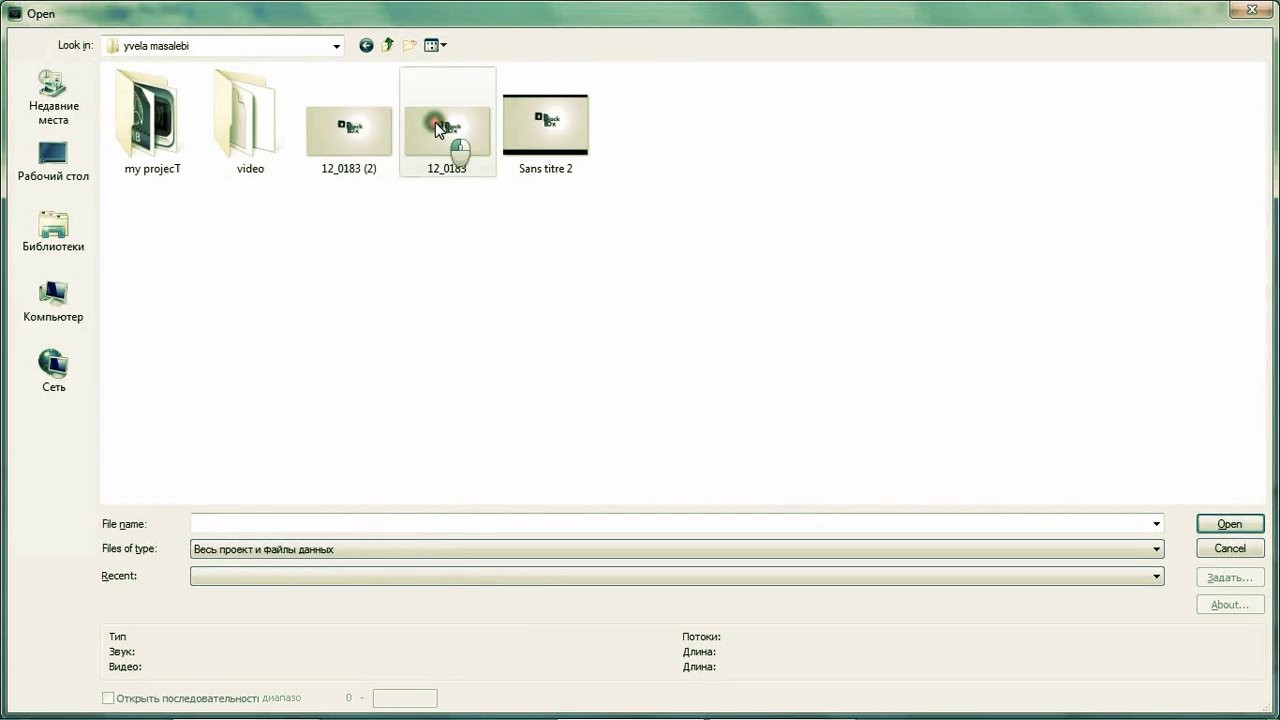
{"action": "double_click", "coordinate": [363, 191]}
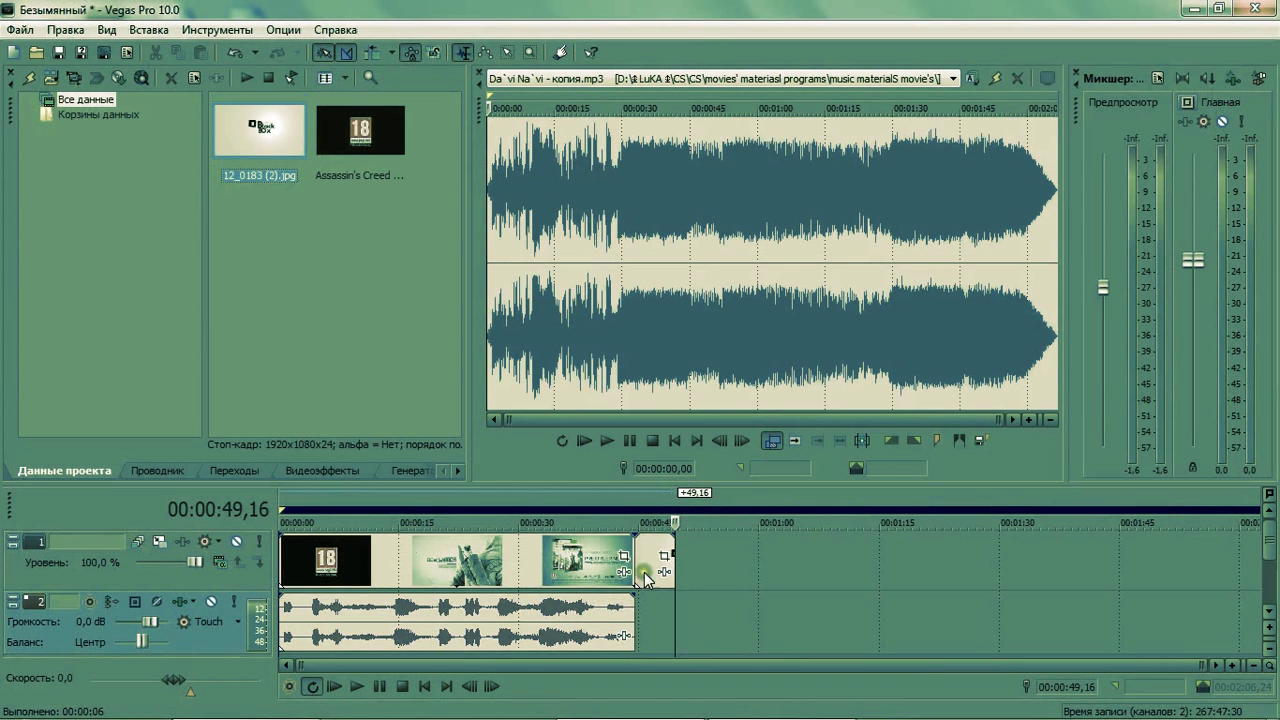
Show the video preview window with the playhead on the image clip, and close the mixer.
{"action": "left_click", "coordinate": [653, 506]}
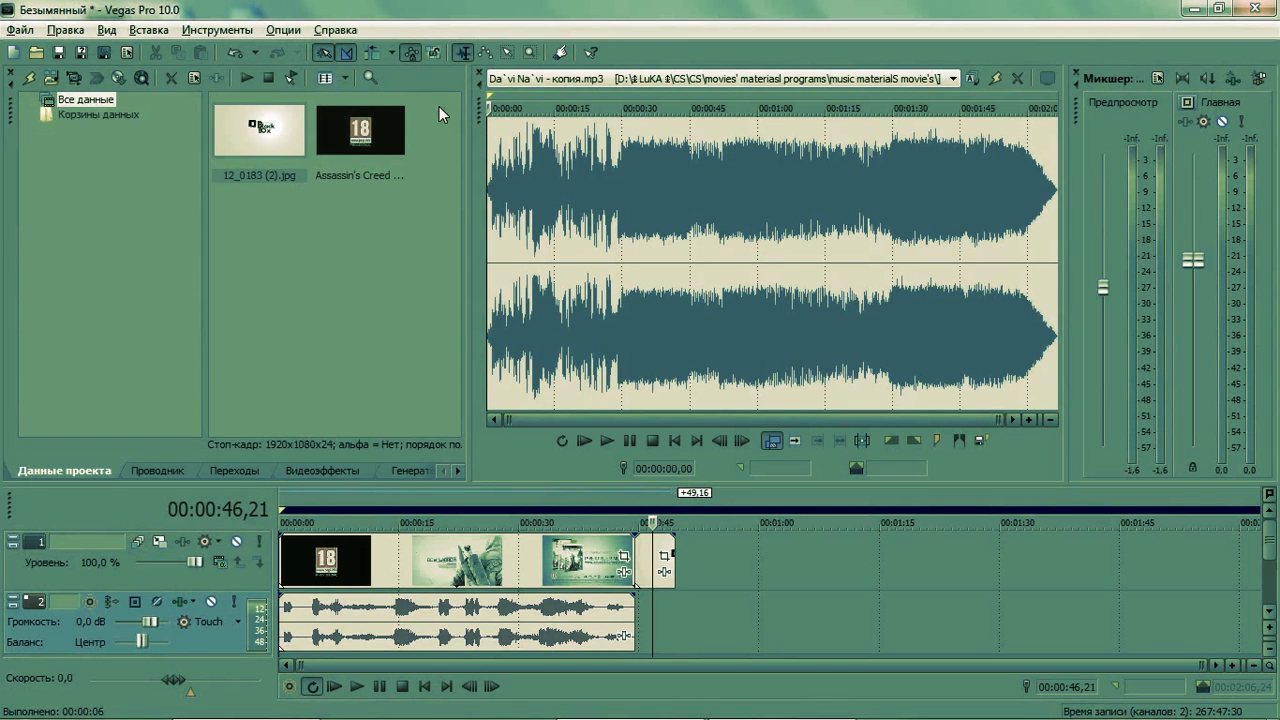
{"action": "key", "text": "alt+6"}
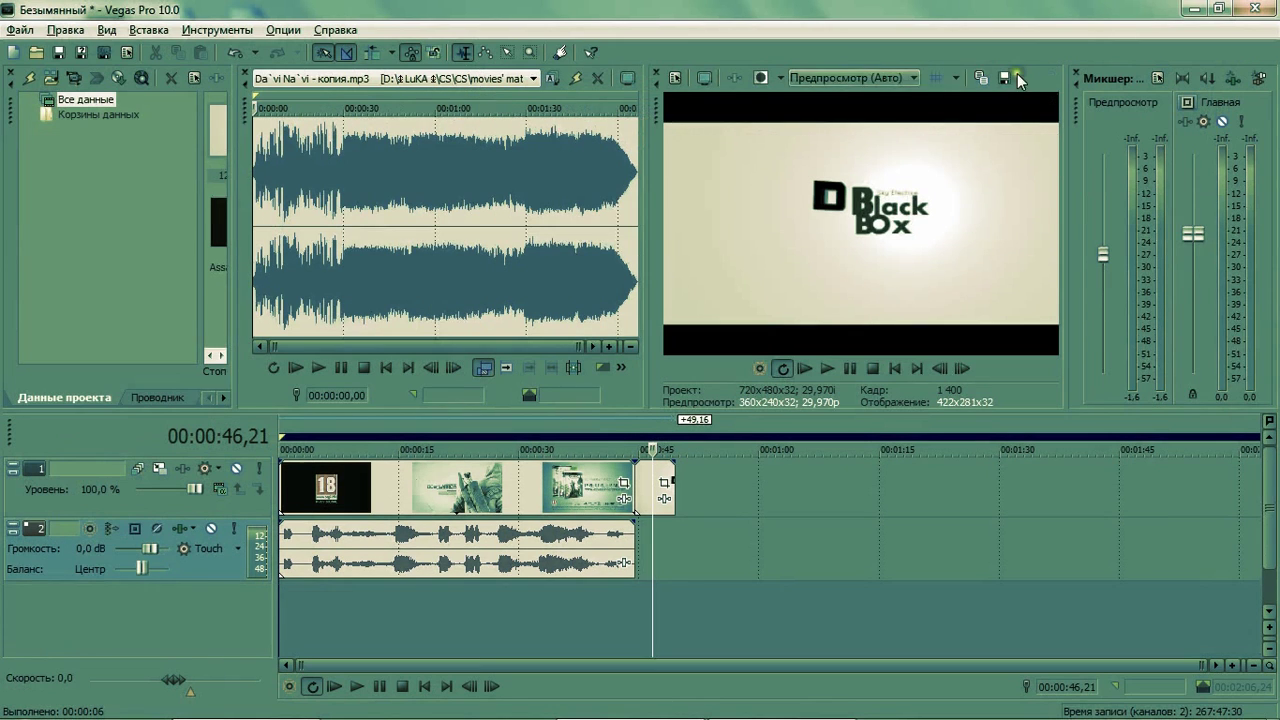
{"action": "left_click", "coordinate": [1077, 71]}
Trim about 10 seconds off the video clip's start and move it to the timeline's beginning, with the image clip moved well away from it.
{"action": "left_click_drag", "start_coordinate": [667, 472], "coordinate": [895, 477]}
{"action": "left_click_drag", "start_coordinate": [288, 487], "coordinate": [442, 486]}
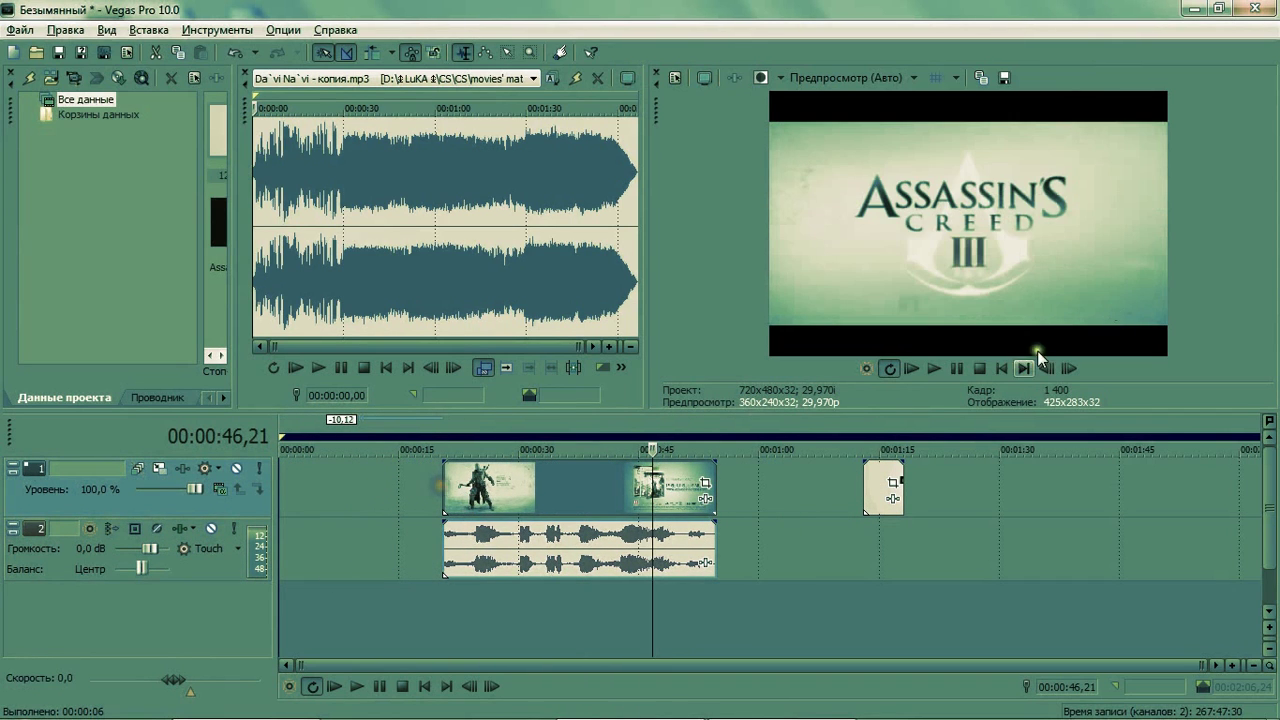
{"action": "left_click_drag", "start_coordinate": [575, 485], "coordinate": [405, 494]}
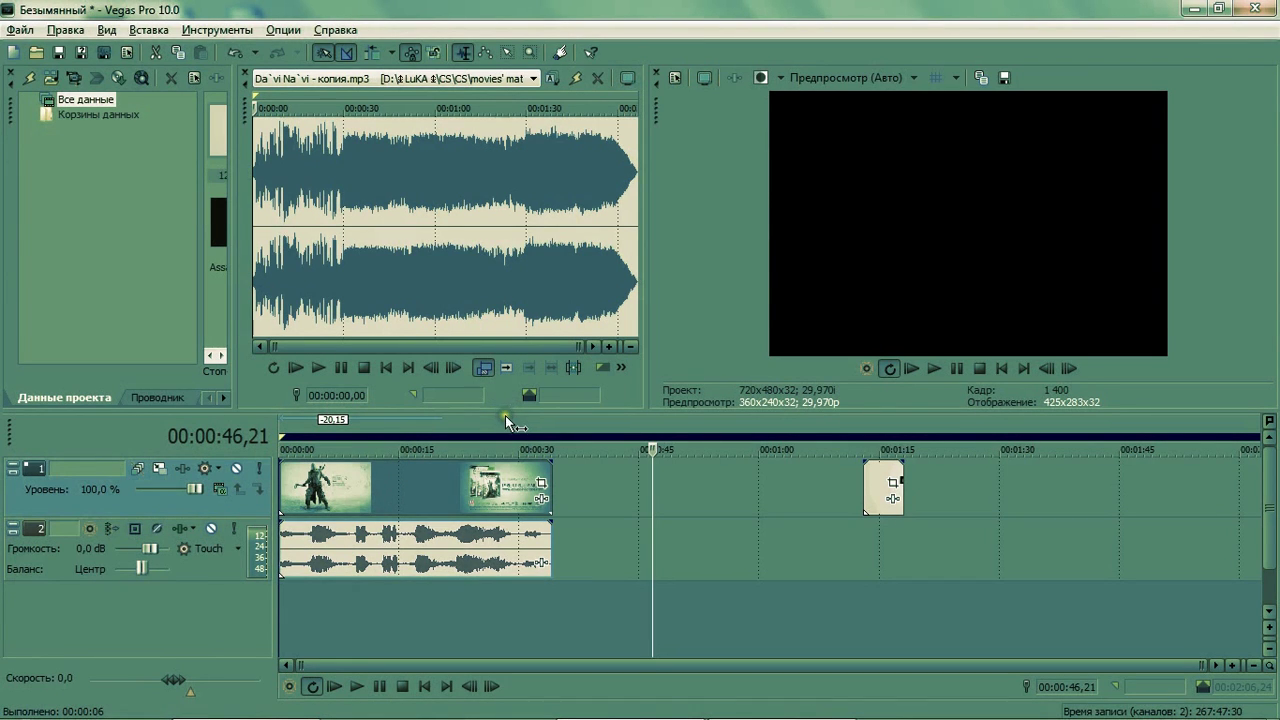
Insert a new video track above the existing ones and move the image clip onto it at about 39 seconds.
{"action": "key", "text": "ctrl+shift+q"}
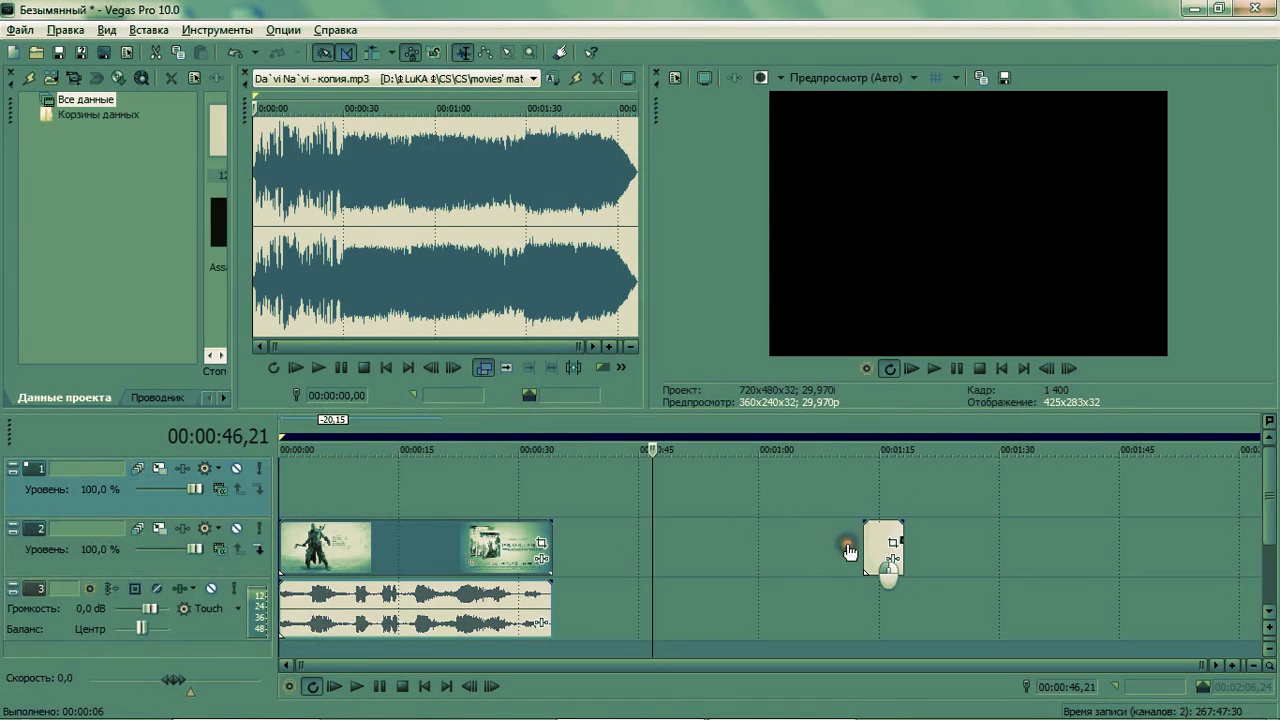
{"action": "left_click_drag", "start_coordinate": [882, 542], "coordinate": [612, 488]}
Play the timeline from 00:00:02,21, close the trimmer window, and pause playback at 00:00:07,23.
{"action": "left_click", "coordinate": [327, 472]}
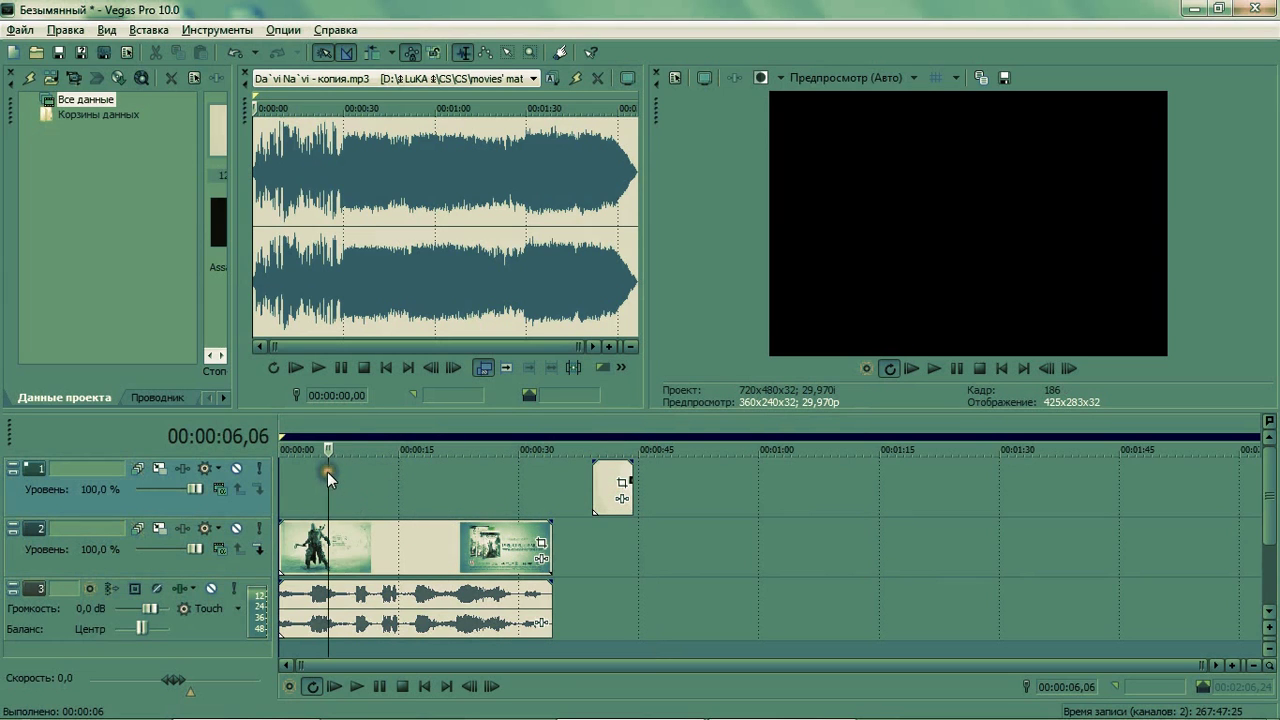
{"action": "left_click", "coordinate": [612, 476]}
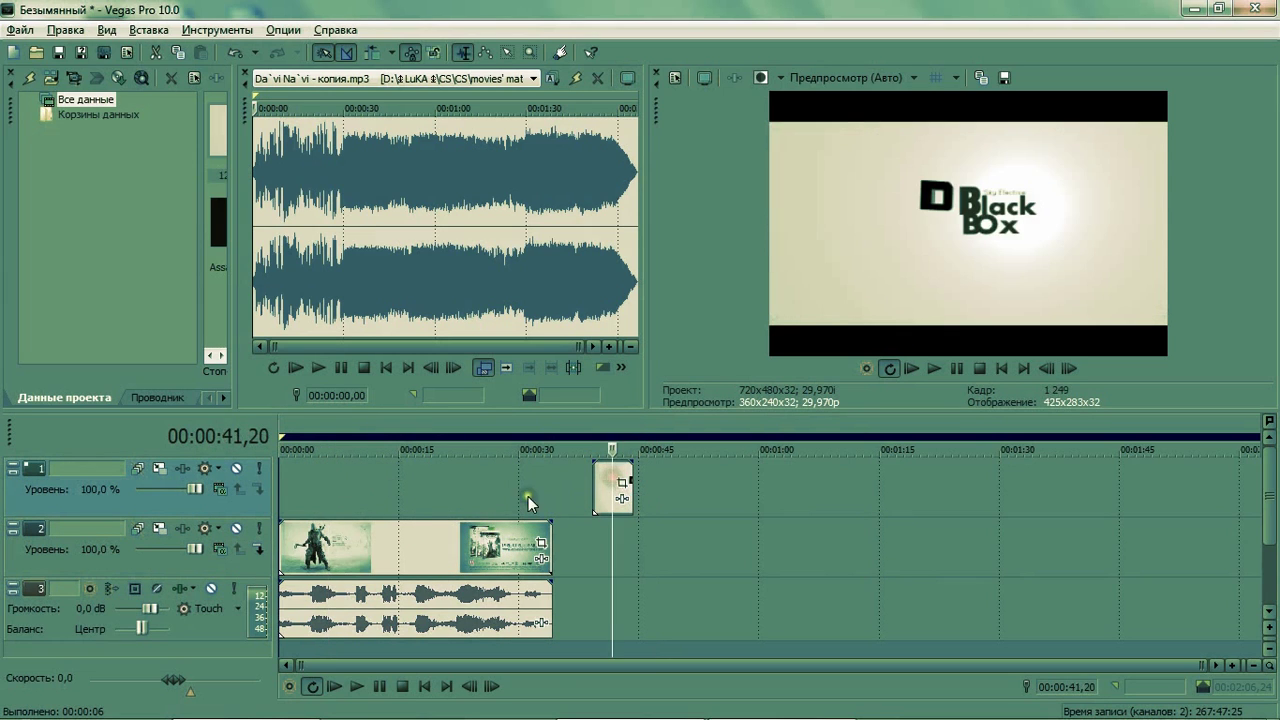
{"action": "left_click", "coordinate": [410, 502]}
{"action": "left_click", "coordinate": [300, 478]}
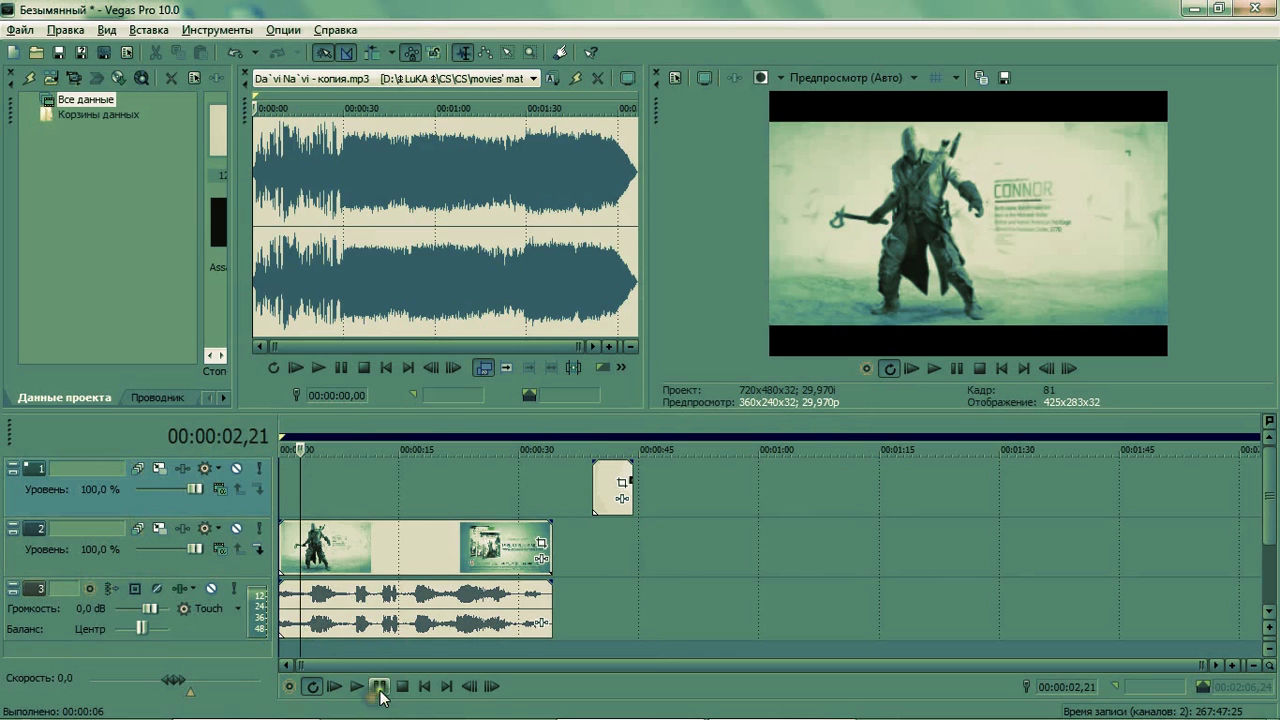
{"action": "left_click", "coordinate": [372, 685]}
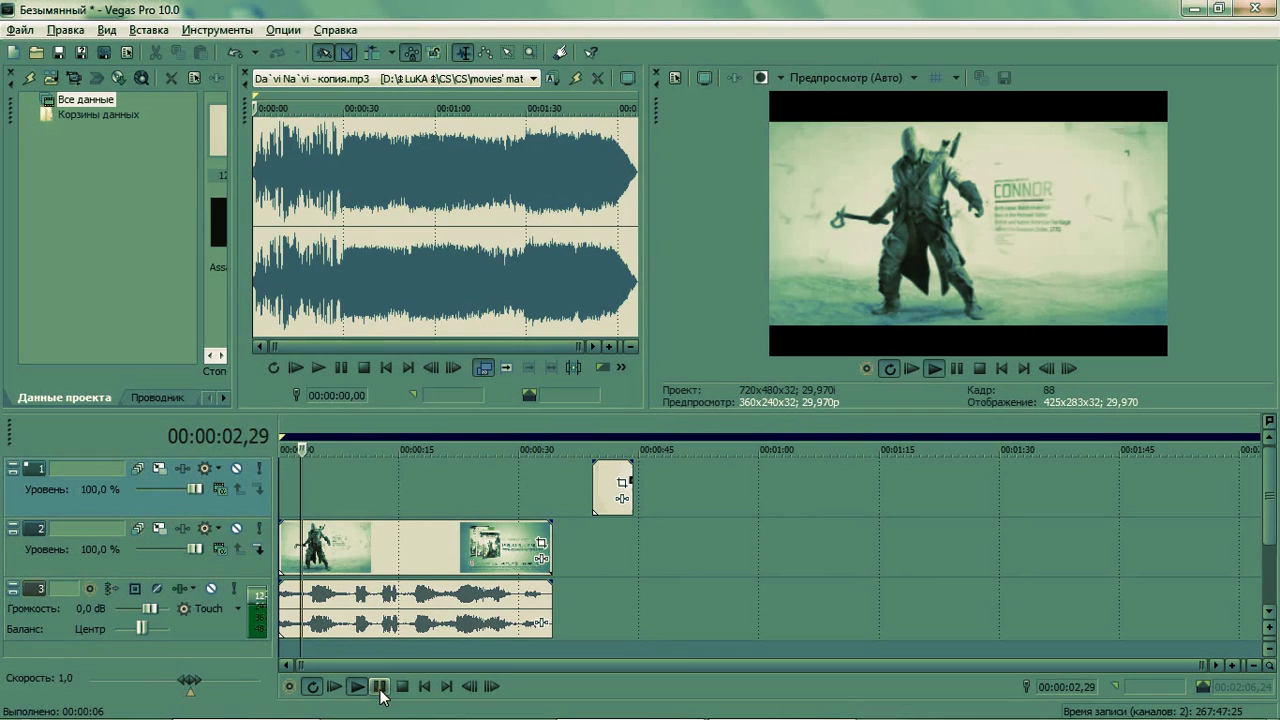
{"action": "left_click", "coordinate": [244, 71]}
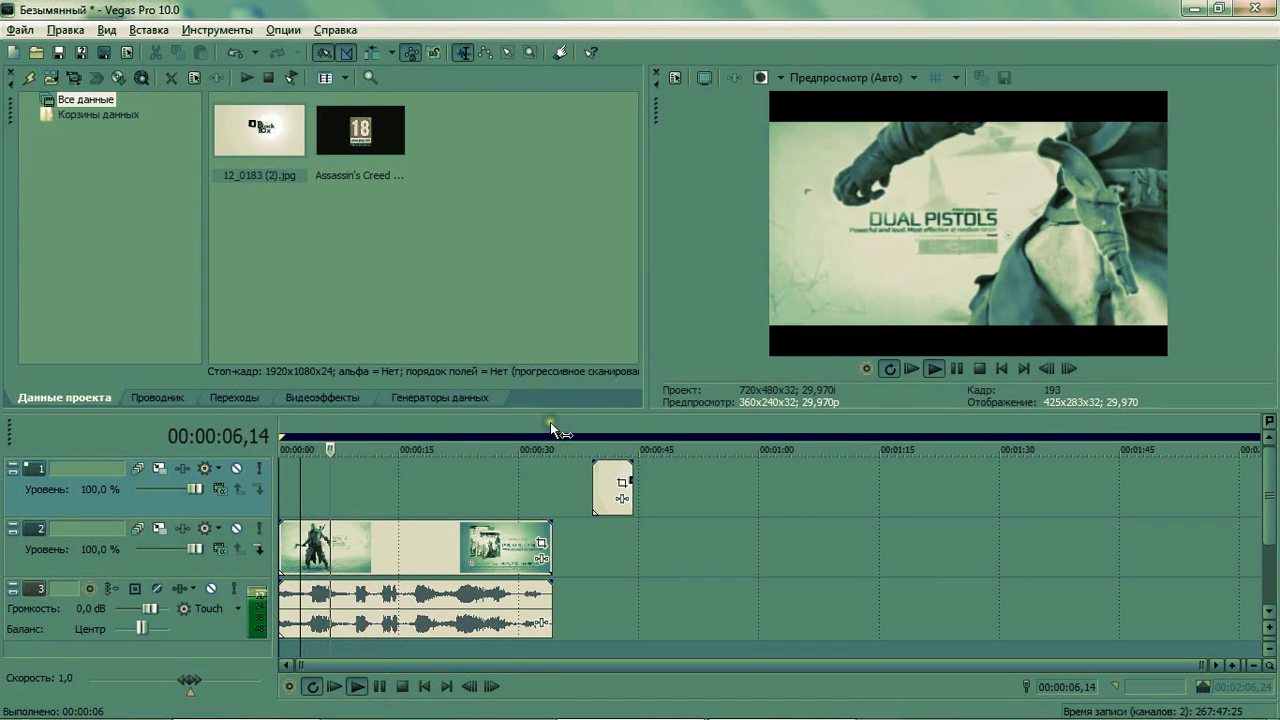
{"action": "left_click", "coordinate": [379, 686]}
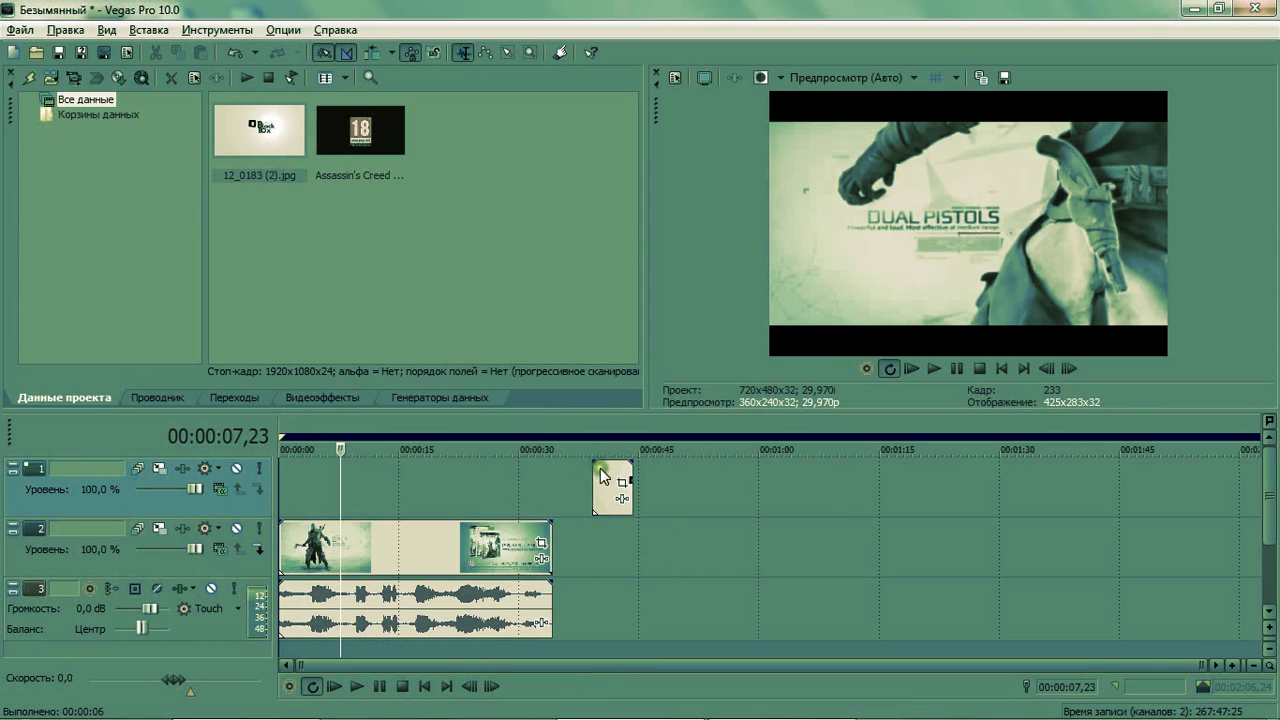
Trim about 10 seconds off the video clip's end and move the image clip on track 1 to start at 00:00:07,23.
{"action": "left_click_drag", "start_coordinate": [551, 545], "coordinate": [469, 544]}
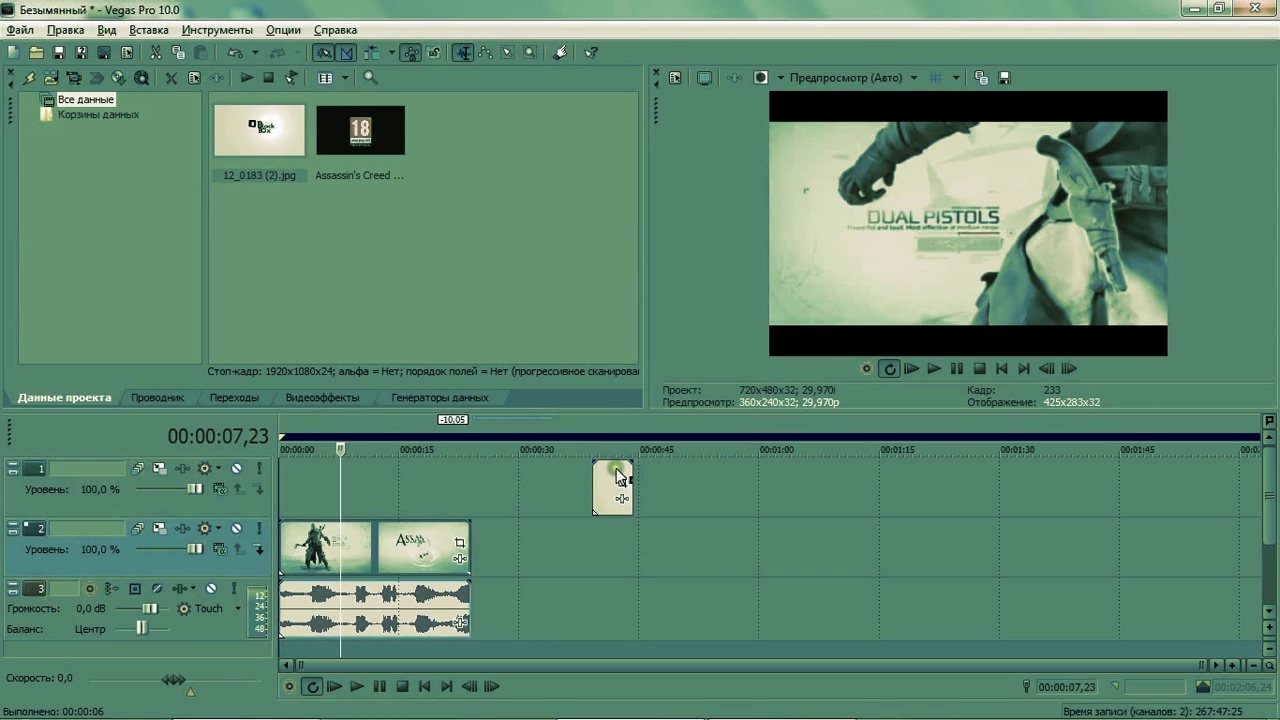
{"action": "left_click_drag", "start_coordinate": [620, 478], "coordinate": [367, 502]}
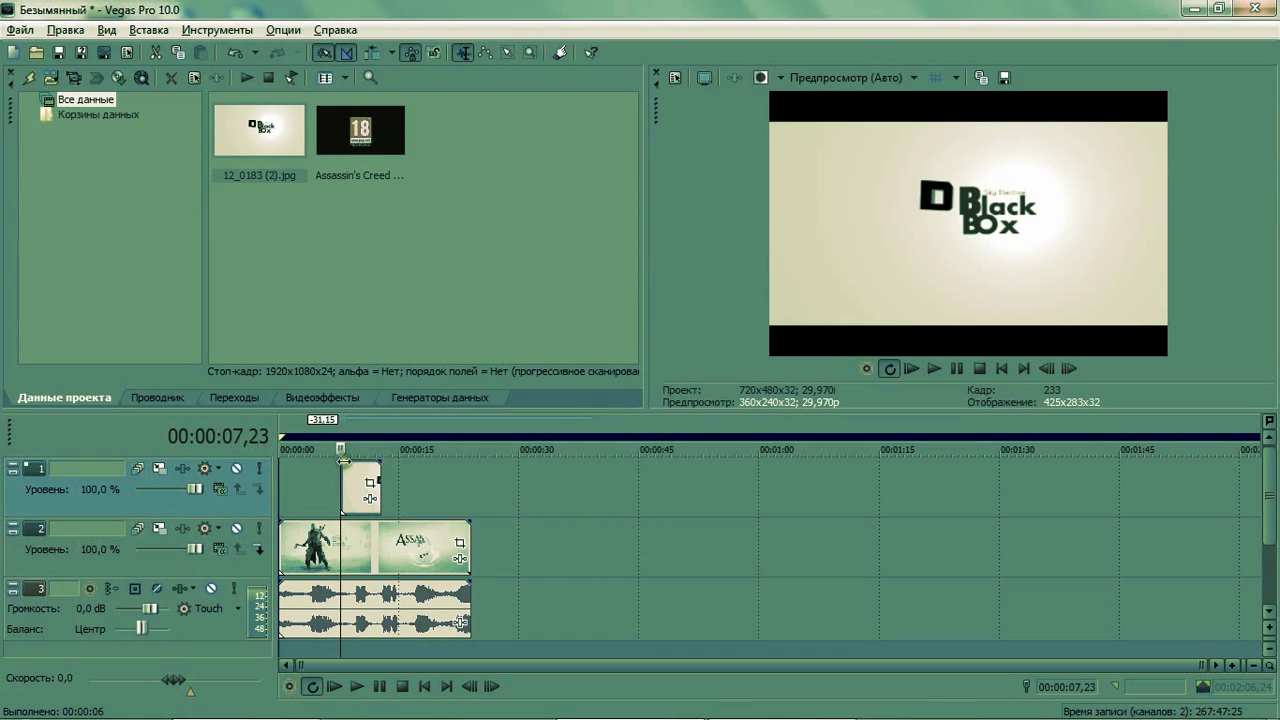
{"action": "left_click", "coordinate": [248, 399]}
{"action": "left_click", "coordinate": [81, 398]}
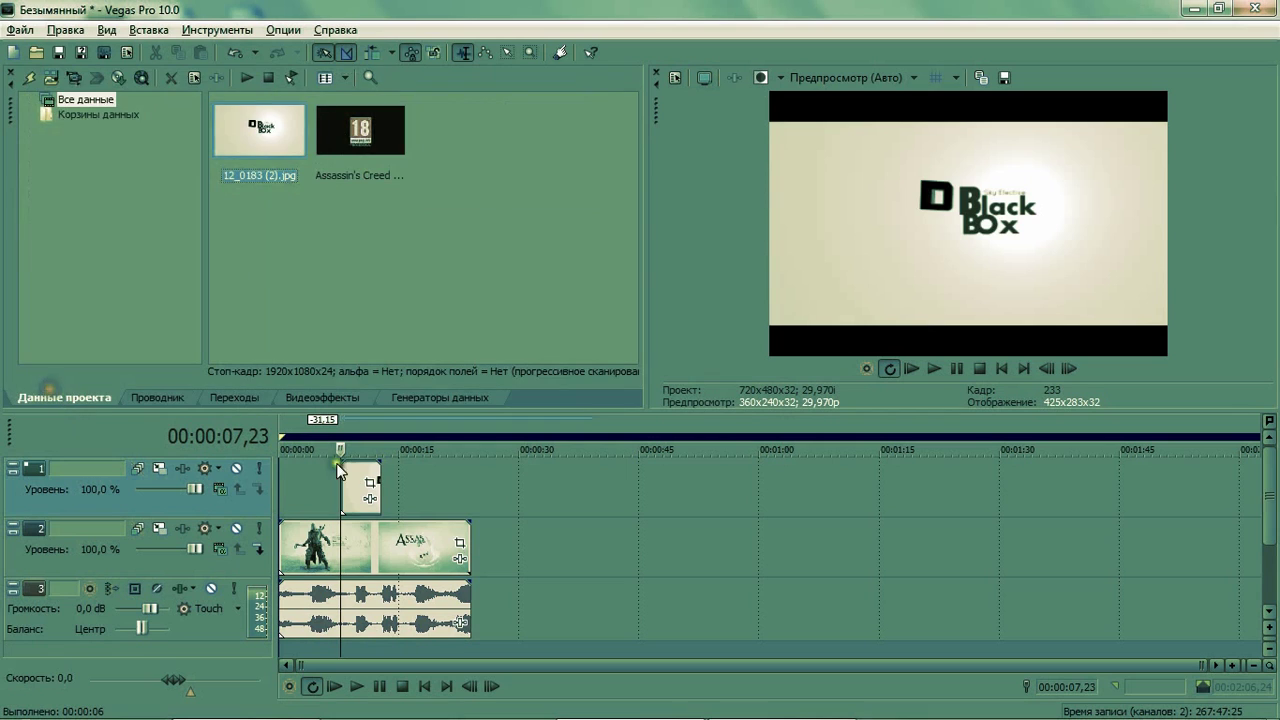
Add short fade-ins to the start of the image clip and the start of the video clip.
{"action": "mouse_move", "coordinate": [357, 480]}
{"action": "left_mouse_down"}
{"action": "mouse_move", "coordinate": [384, 489]}
{"action": "mouse_move", "coordinate": [357, 490]}
{"action": "mouse_move", "coordinate": [350, 458]}
{"action": "left_mouse_up"}
{"action": "left_click_drag", "start_coordinate": [276, 523], "coordinate": [295, 523]}
Play the timeline briefly from the beginning to check the video clip's fade-in, and pause.
{"action": "left_click", "coordinate": [285, 432]}
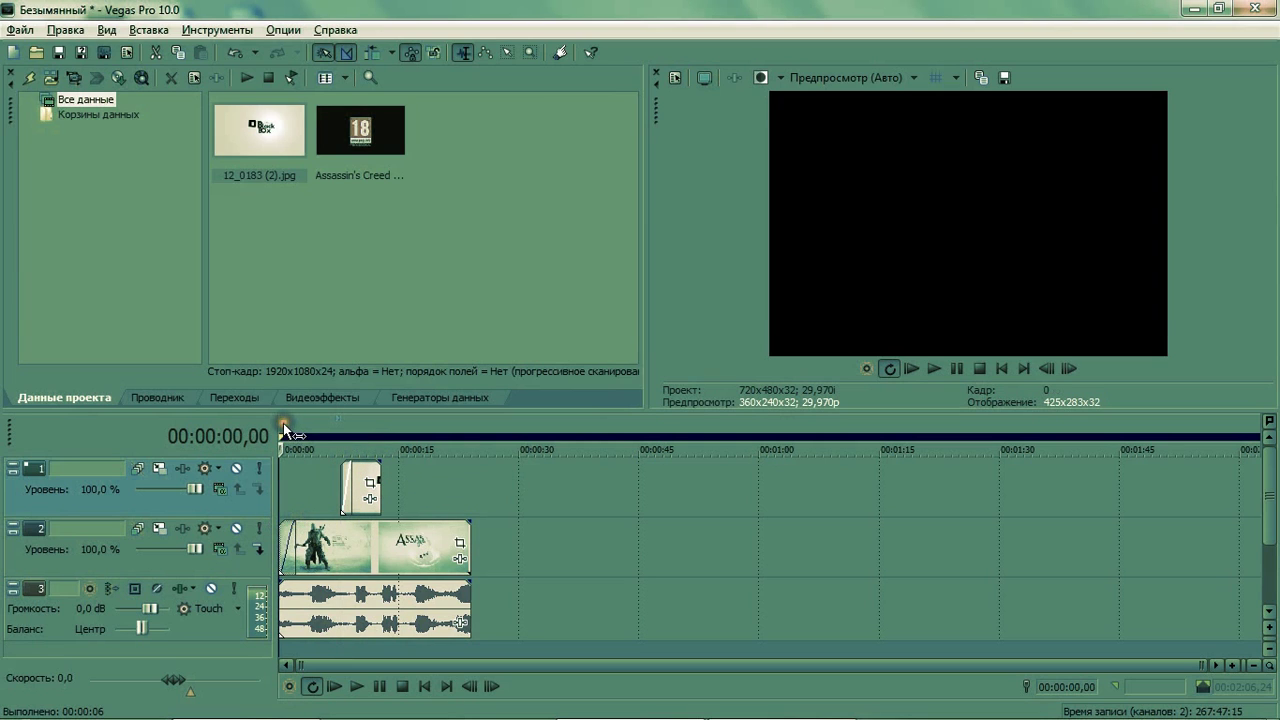
{"action": "left_click", "coordinate": [390, 687]}
{"action": "left_click", "coordinate": [388, 687]}
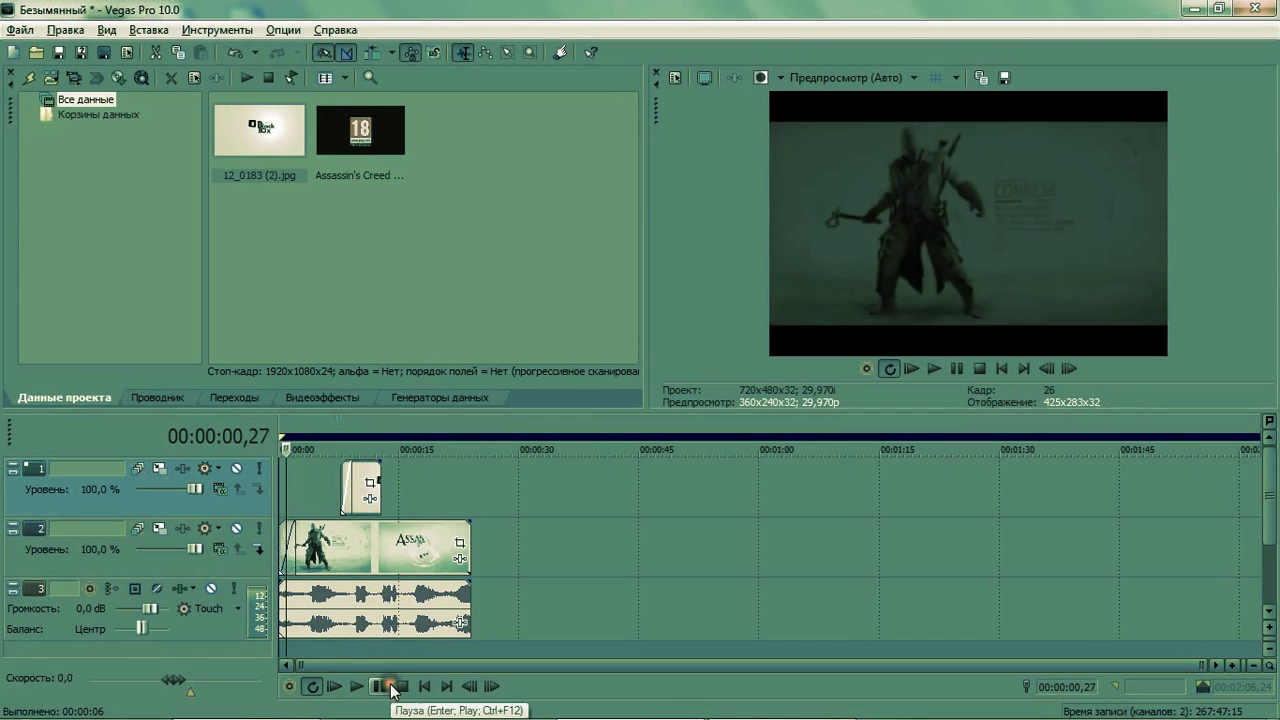
Play the timeline from the start of the image clip to check its fade-in, and pause at 00:00:09,10.
{"action": "left_click", "coordinate": [342, 423]}
{"action": "left_click", "coordinate": [380, 687]}
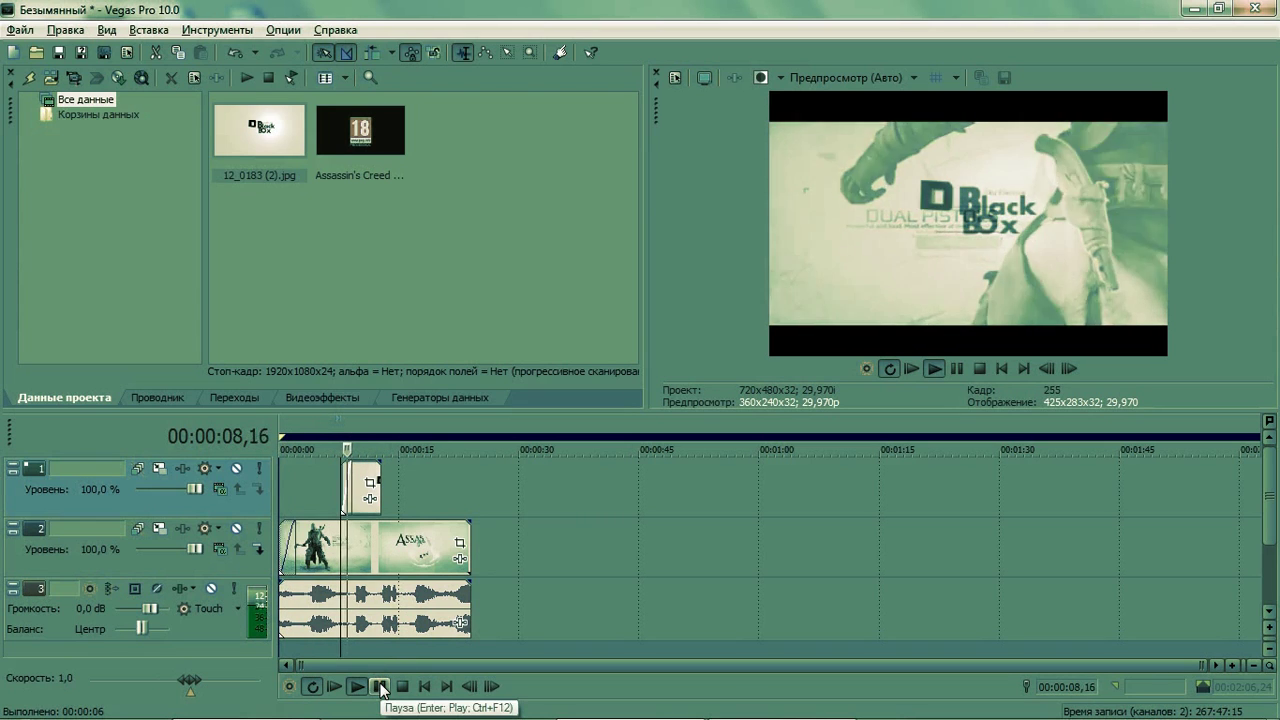
{"action": "left_click", "coordinate": [380, 687]}
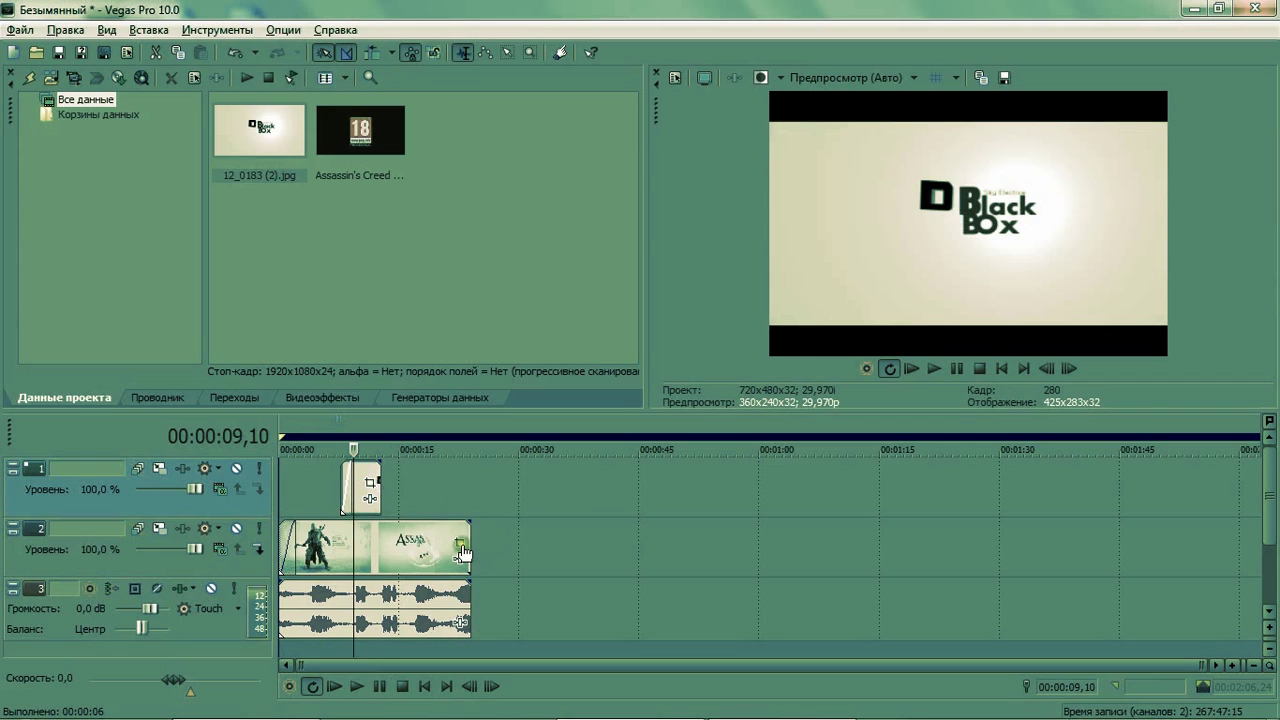
Lower the image clip's opacity and mask it in Pan/Crop with a full-height rectangle around the Black Box logo.
{"action": "left_click_drag", "start_coordinate": [367, 470], "coordinate": [373, 517]}
{"action": "left_click", "coordinate": [370, 486]}
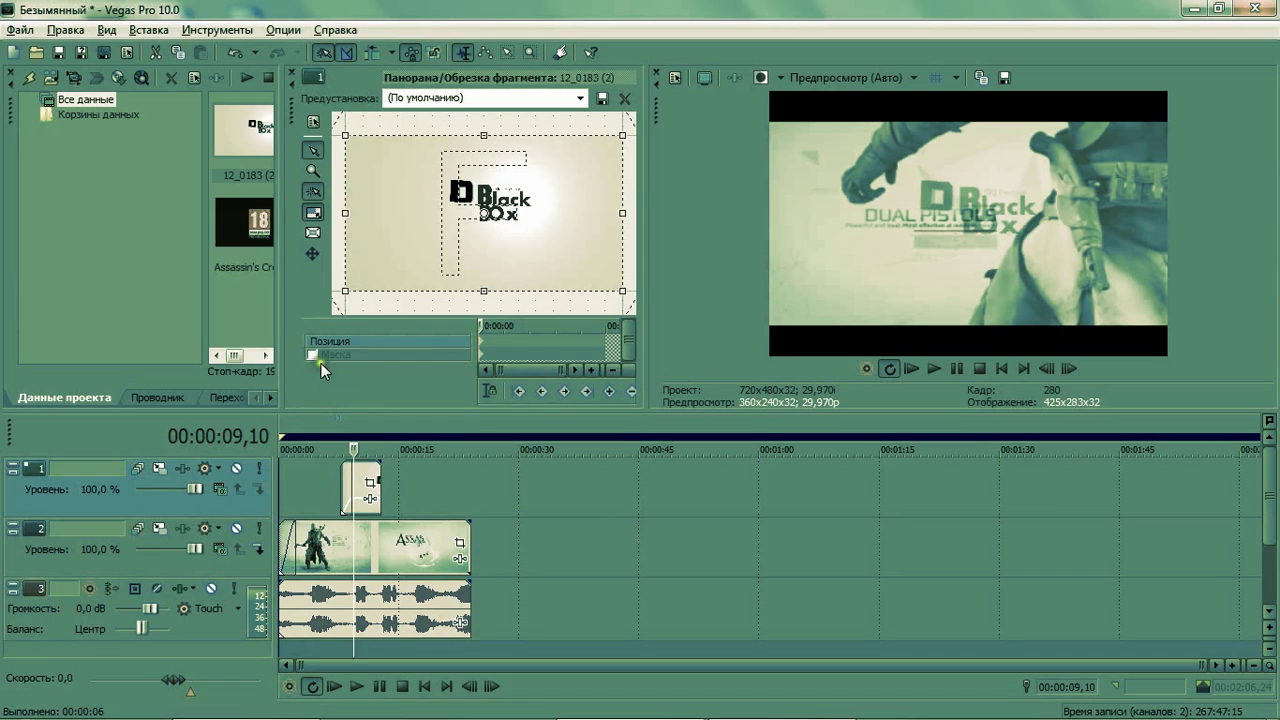
{"action": "left_click", "coordinate": [312, 356]}
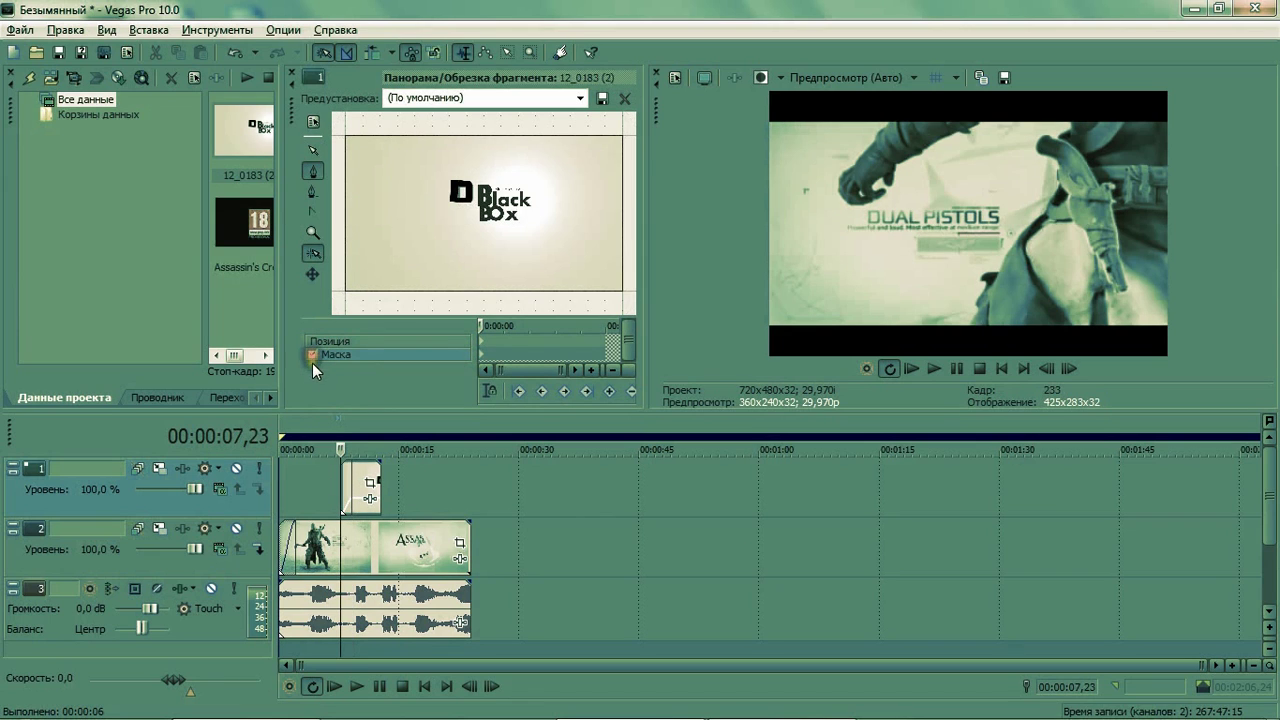
{"action": "left_click", "coordinate": [313, 171]}
{"action": "left_click", "coordinate": [426, 138]}
{"action": "left_click", "coordinate": [556, 290]}
{"action": "left_click", "coordinate": [557, 137]}
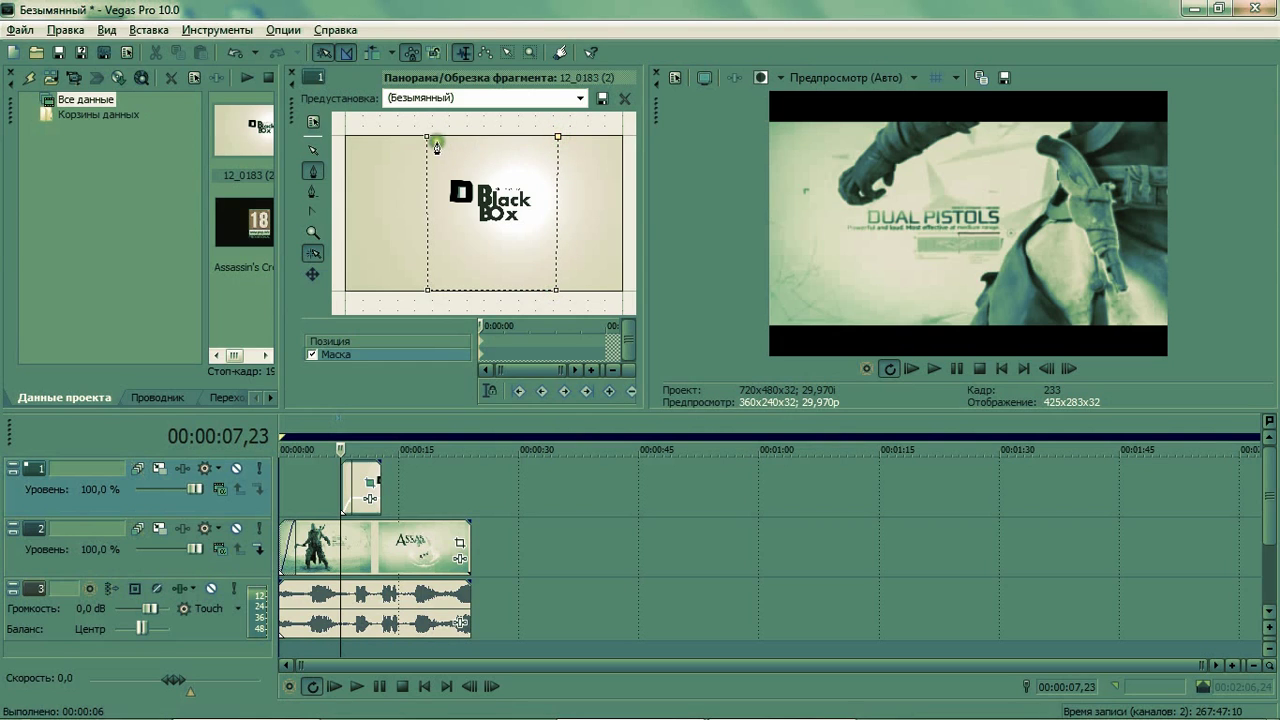
{"action": "left_click", "coordinate": [428, 137]}
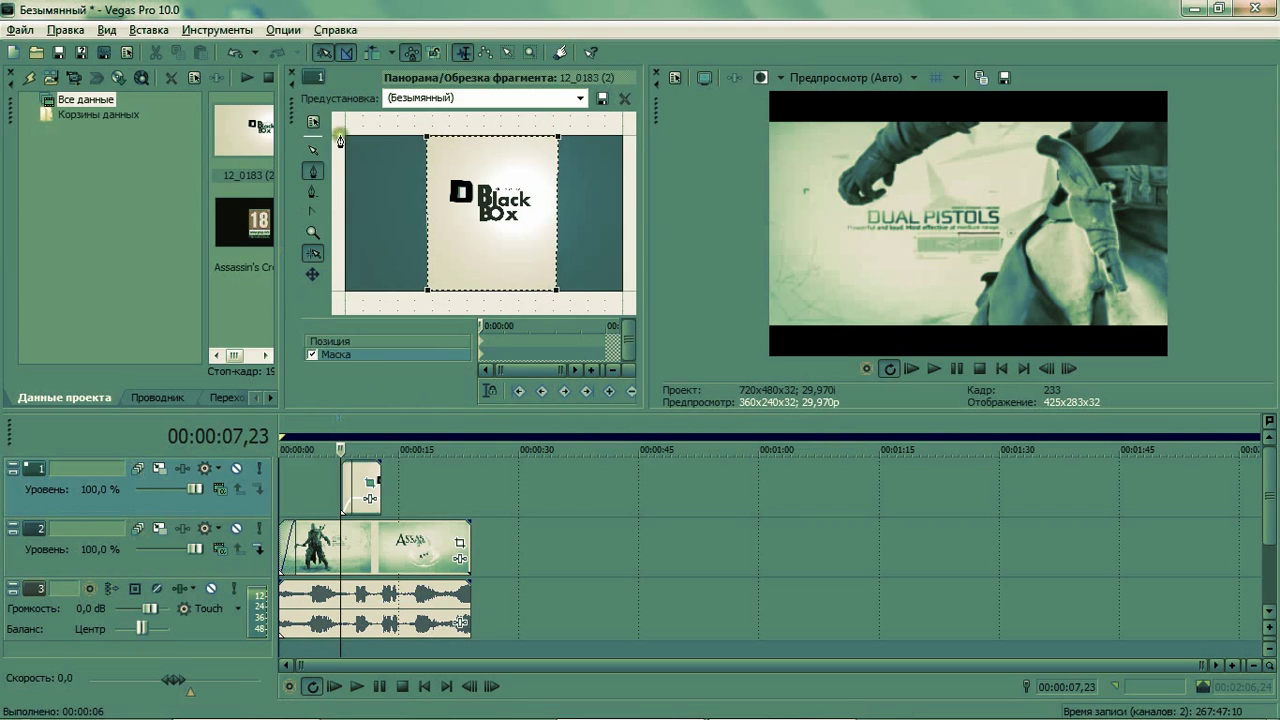
Shift the image clip's Pan/Crop frame left so the logo sits on the picture's right side, and raise the clip's opacity.
{"action": "left_click", "coordinate": [352, 341]}
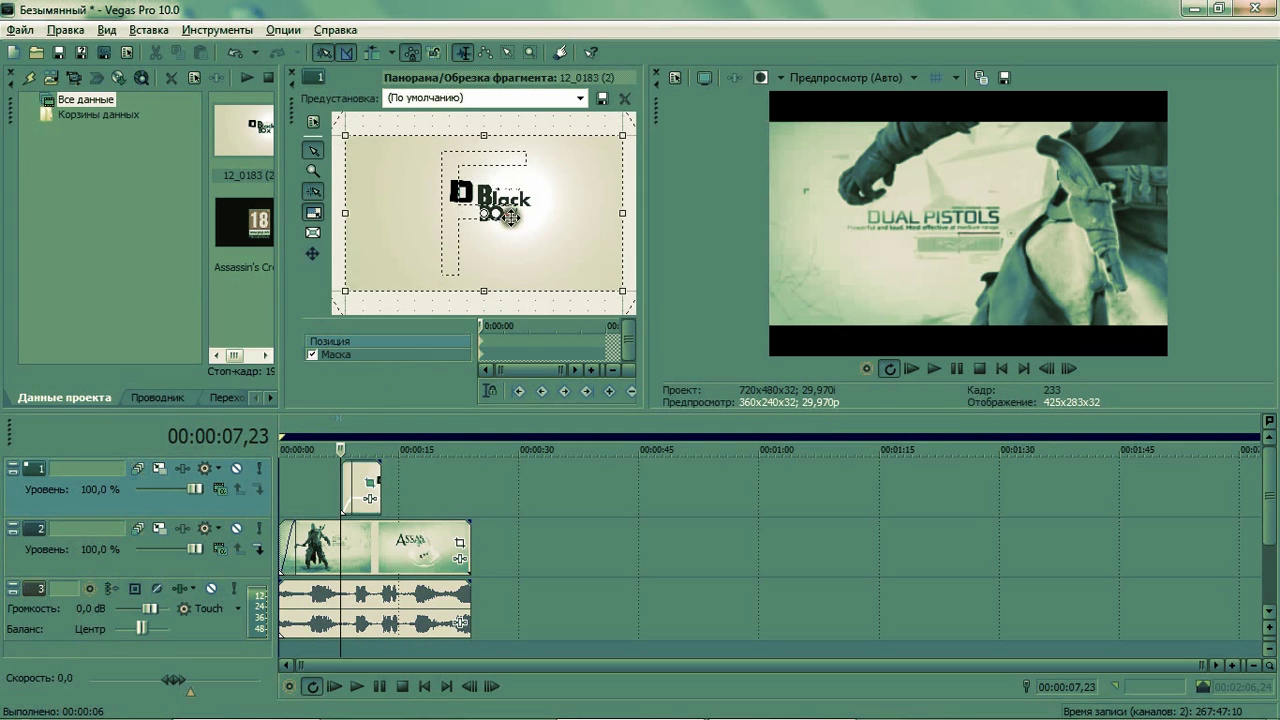
{"action": "left_click", "coordinate": [362, 425]}
{"action": "left_click_drag", "start_coordinate": [514, 206], "coordinate": [439, 212]}
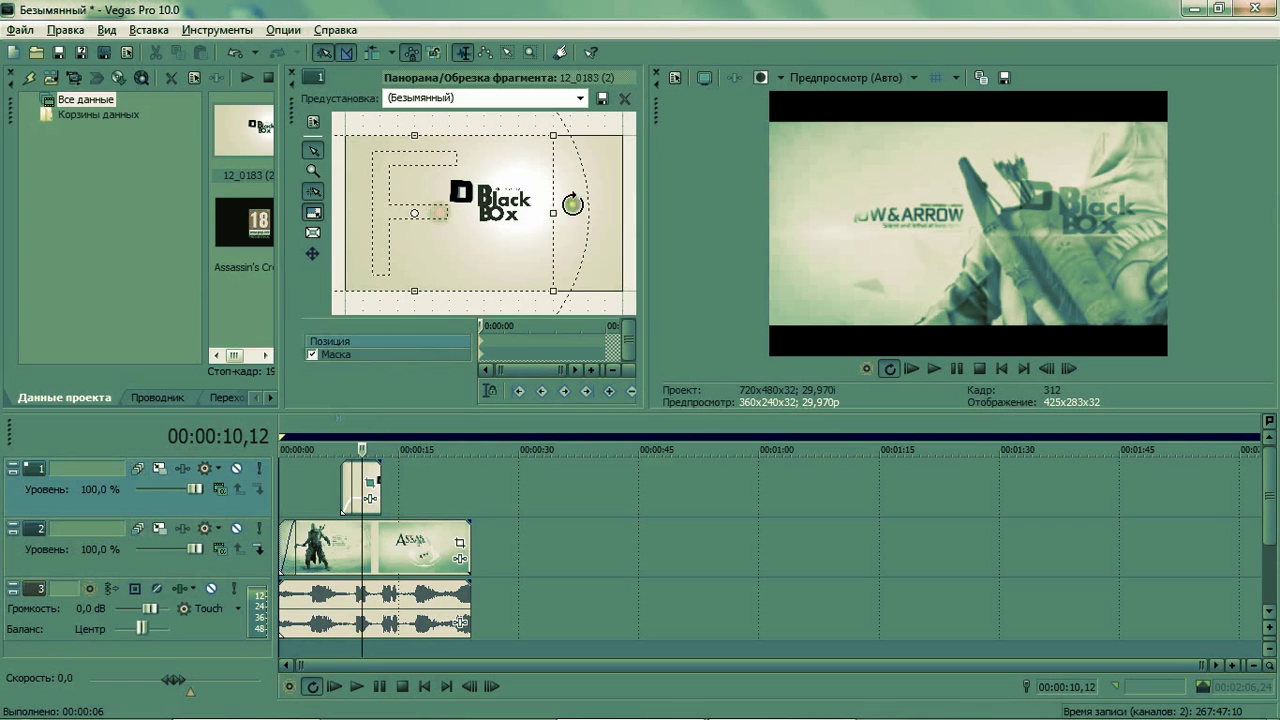
{"action": "left_click", "coordinate": [292, 75]}
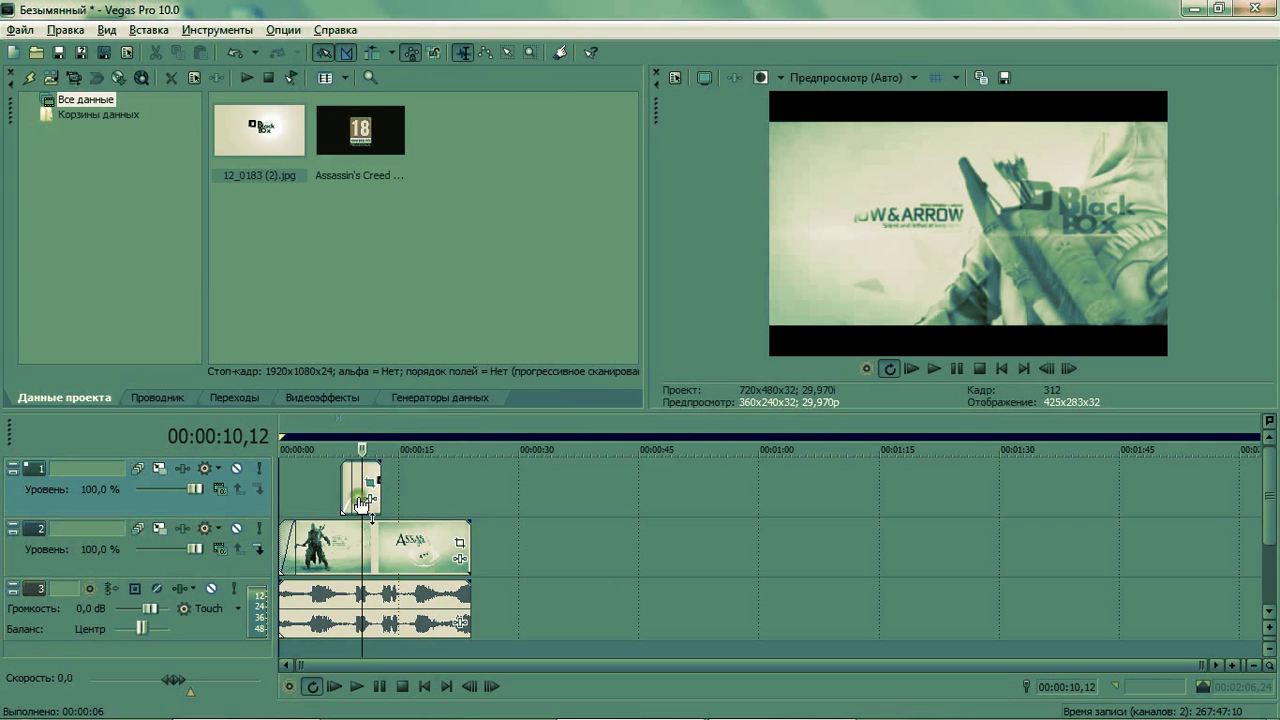
{"action": "left_click_drag", "start_coordinate": [361, 503], "coordinate": [380, 481]}
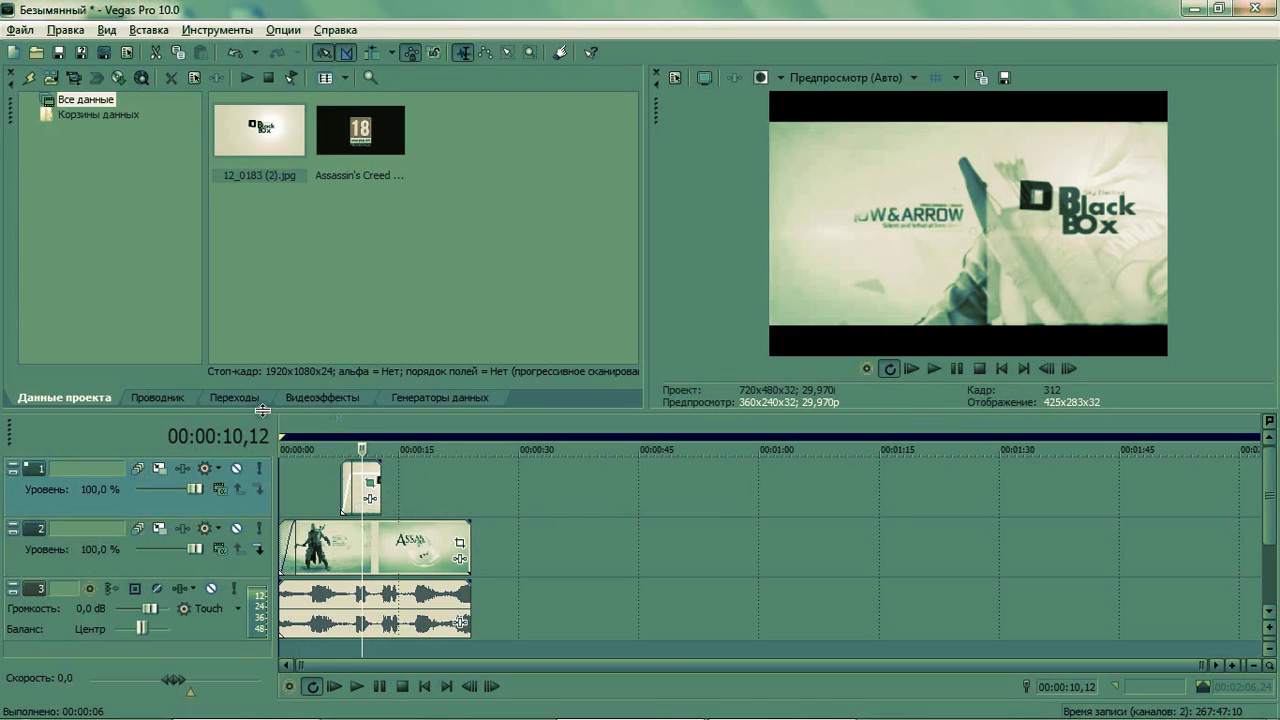
Apply the Slot Machine preset of the 3D Blinds transition to the start of the image clip and lengthen the transition.
{"action": "left_click", "coordinate": [233, 398]}
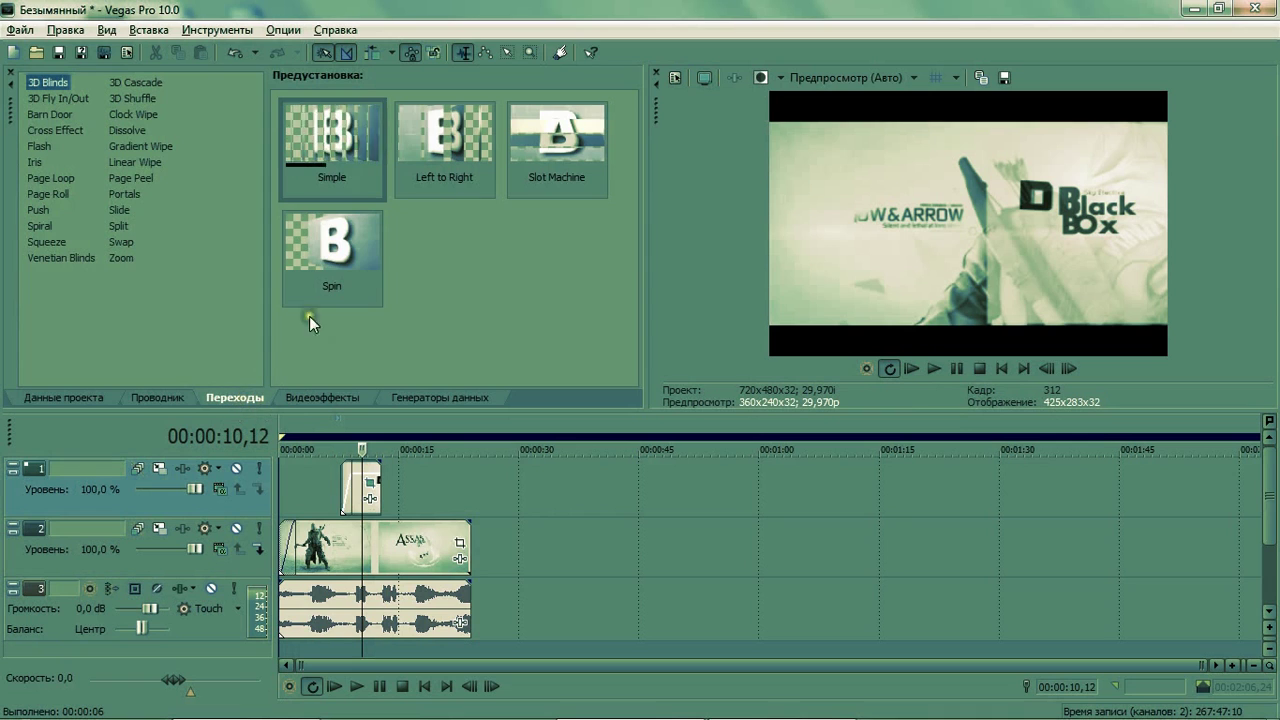
{"action": "left_click_drag", "start_coordinate": [582, 118], "coordinate": [345, 492]}
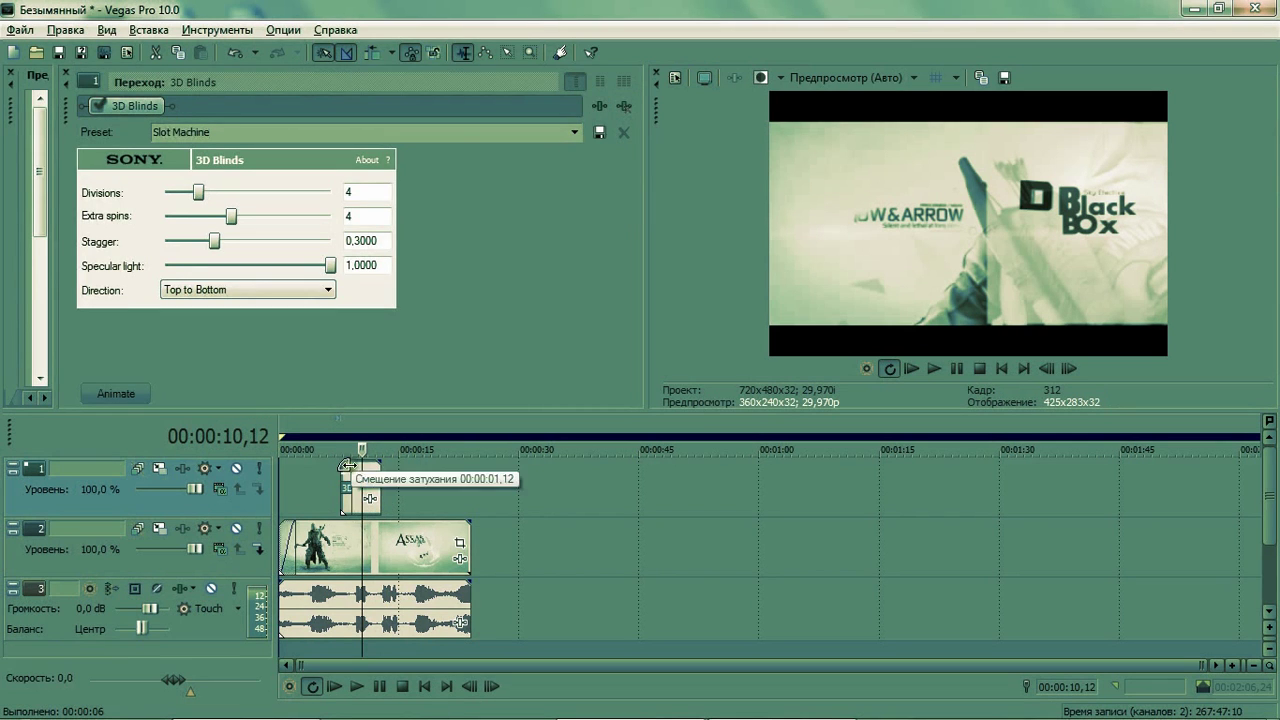
{"action": "left_click", "coordinate": [352, 438]}
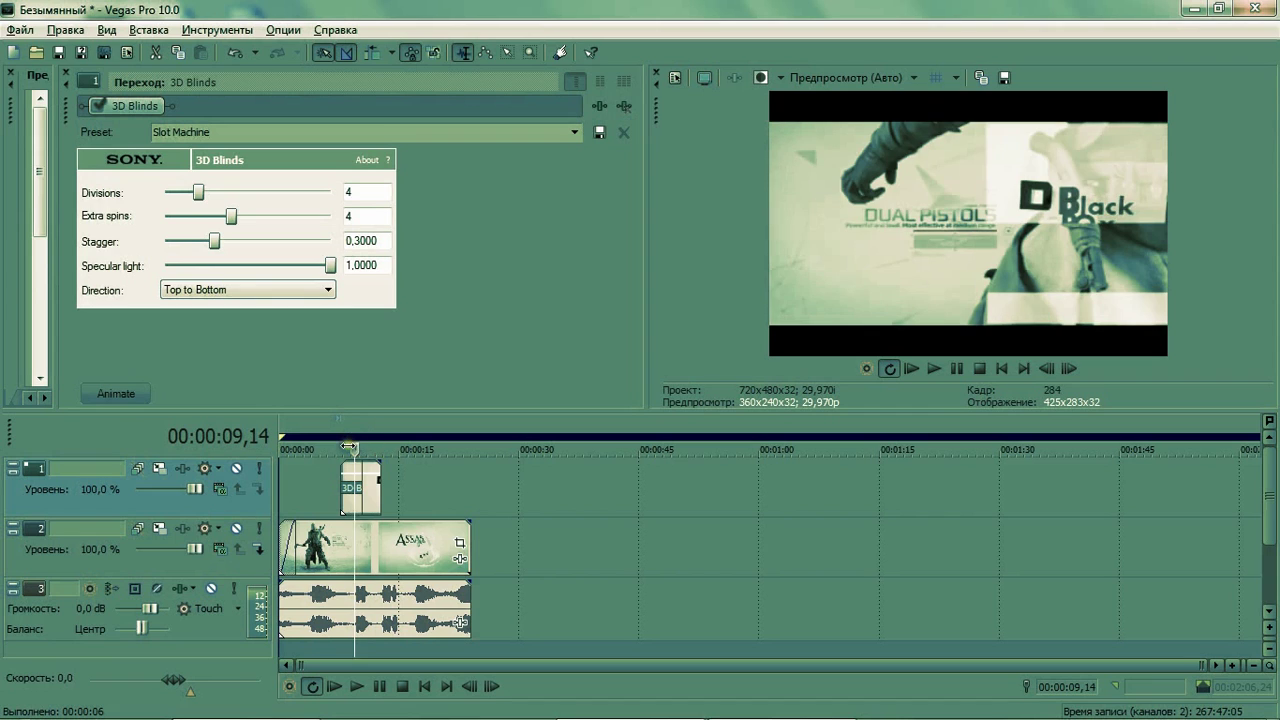
Set the Slot Machine transition's stagger to 0.2440, extra spins to 2 and divisions to 5.
{"action": "left_click_drag", "start_coordinate": [214, 241], "coordinate": [233, 245]}
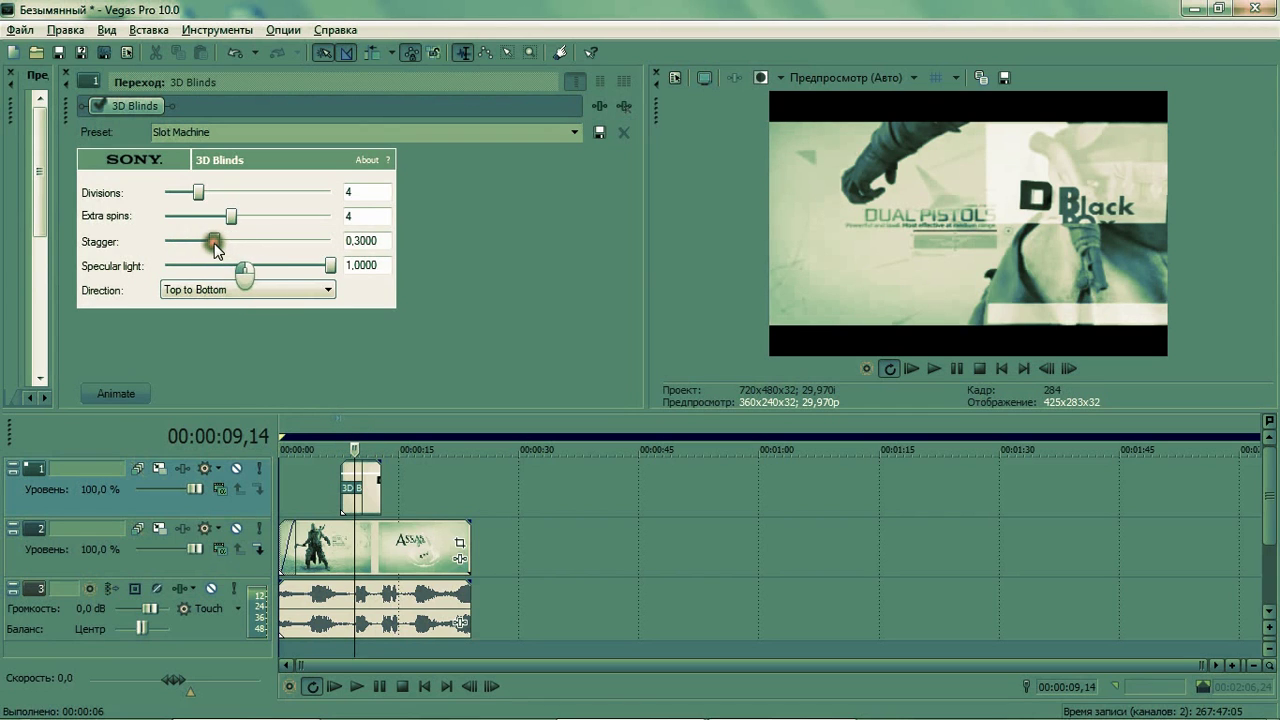
{"action": "left_click_drag", "start_coordinate": [227, 247], "coordinate": [206, 244]}
{"action": "left_click", "coordinate": [212, 216]}
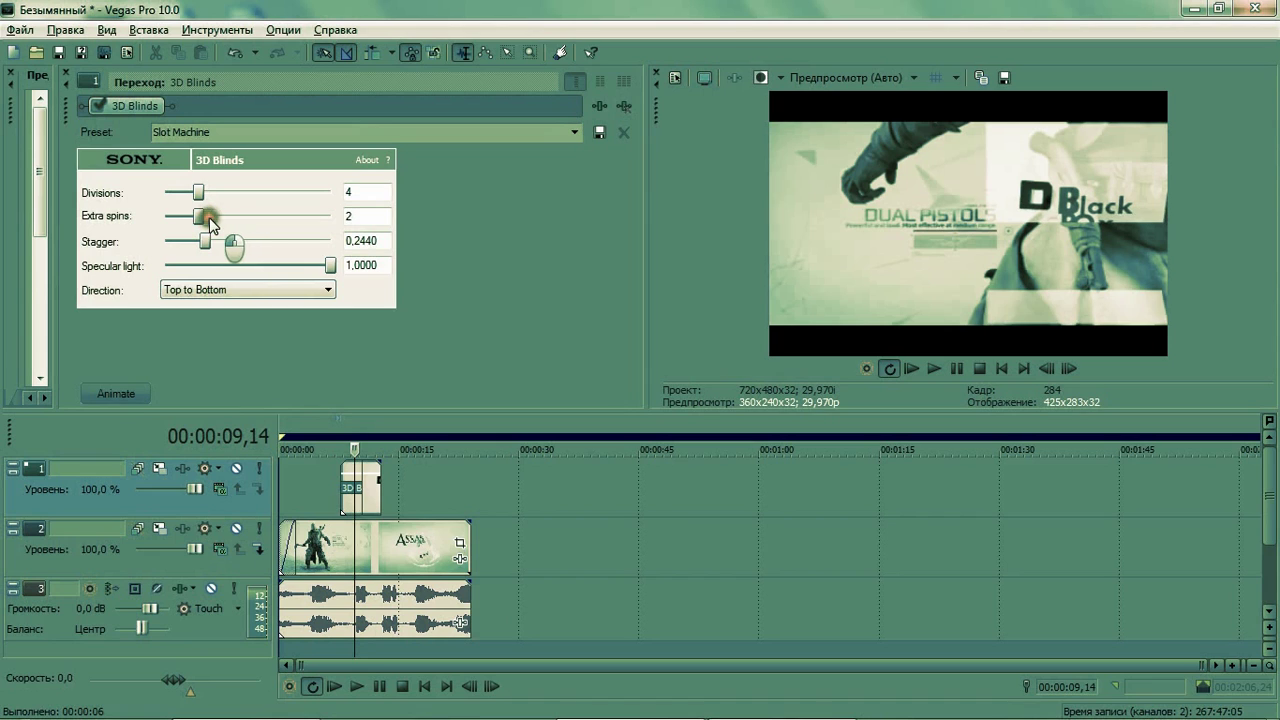
{"action": "left_click_drag", "start_coordinate": [208, 191], "coordinate": [220, 193]}
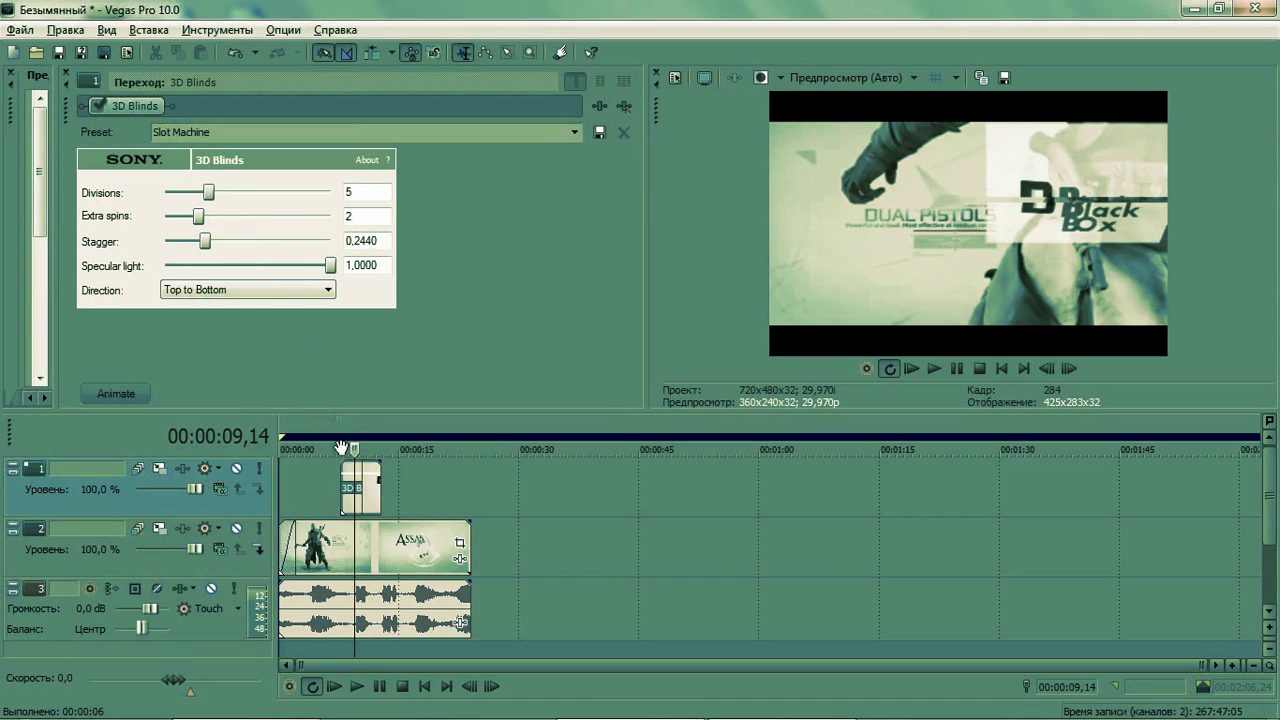
Play the timeline through the image clip's opening transition, pause at 00:00:10,28, and close the transition settings.
{"action": "left_click", "coordinate": [300, 436]}
{"action": "left_click", "coordinate": [357, 686]}
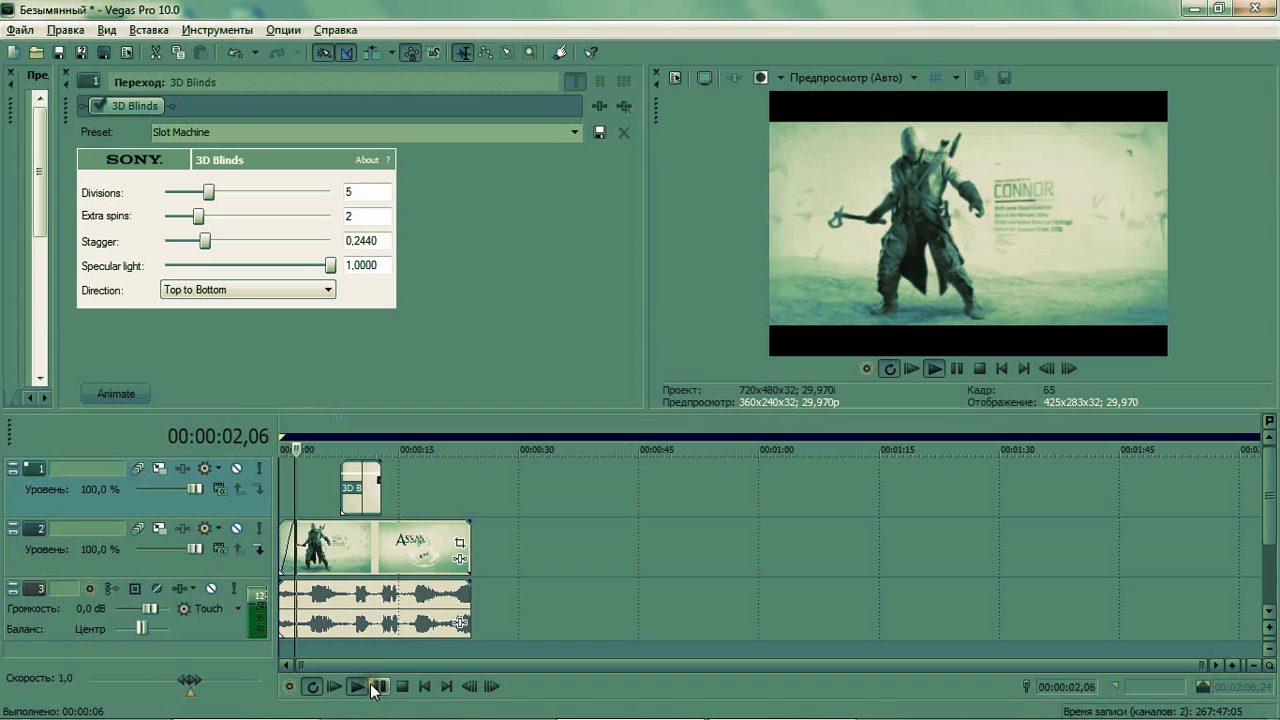
{"action": "left_click", "coordinate": [324, 421]}
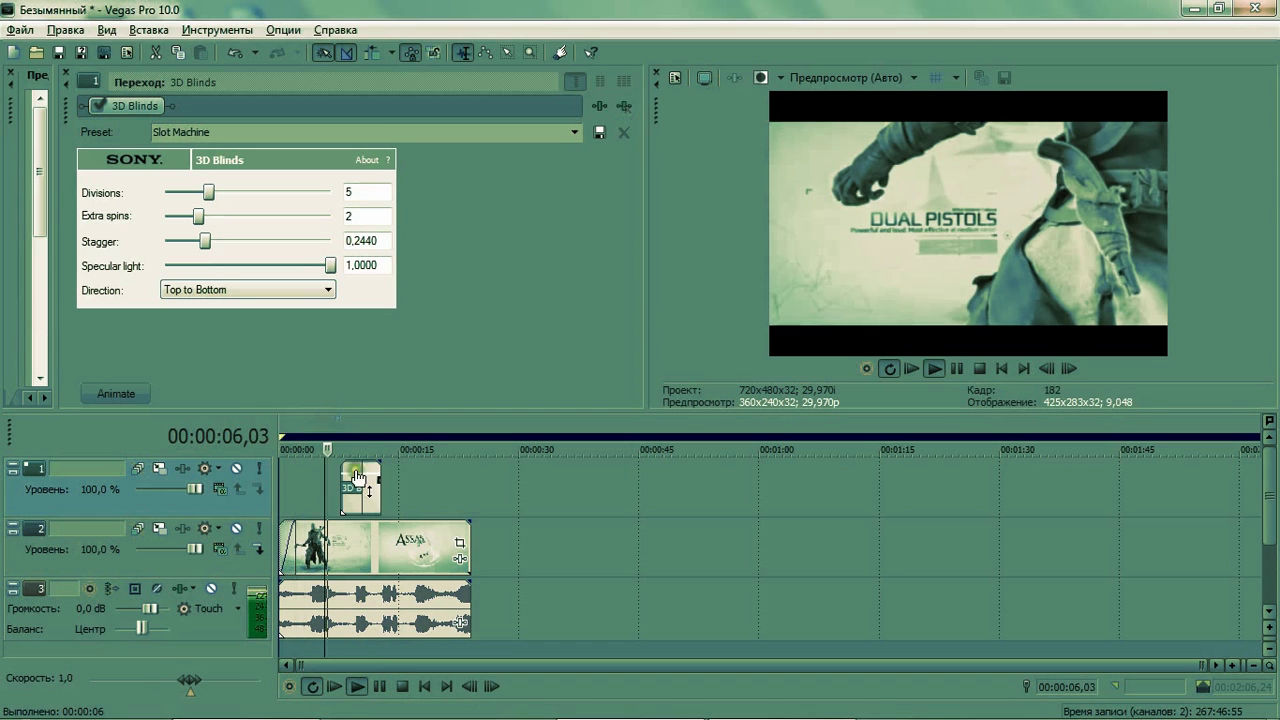
{"action": "left_click", "coordinate": [384, 688]}
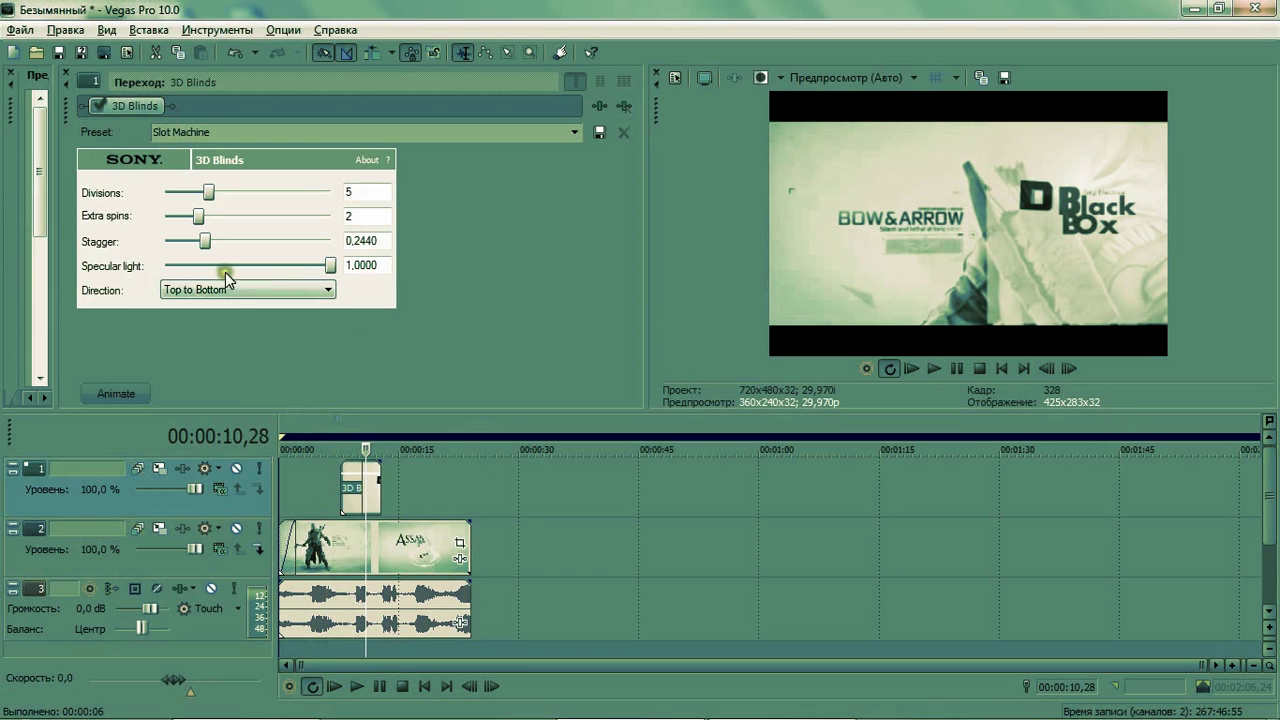
{"action": "left_click", "coordinate": [69, 70]}
Apply the Reset to None preset of the TV Simulator video effect to the image clip.
{"action": "left_click", "coordinate": [320, 396]}
{"action": "scroll", "coordinate": [120, 320], "scroll_direction": "down", "scroll_amount": 12}
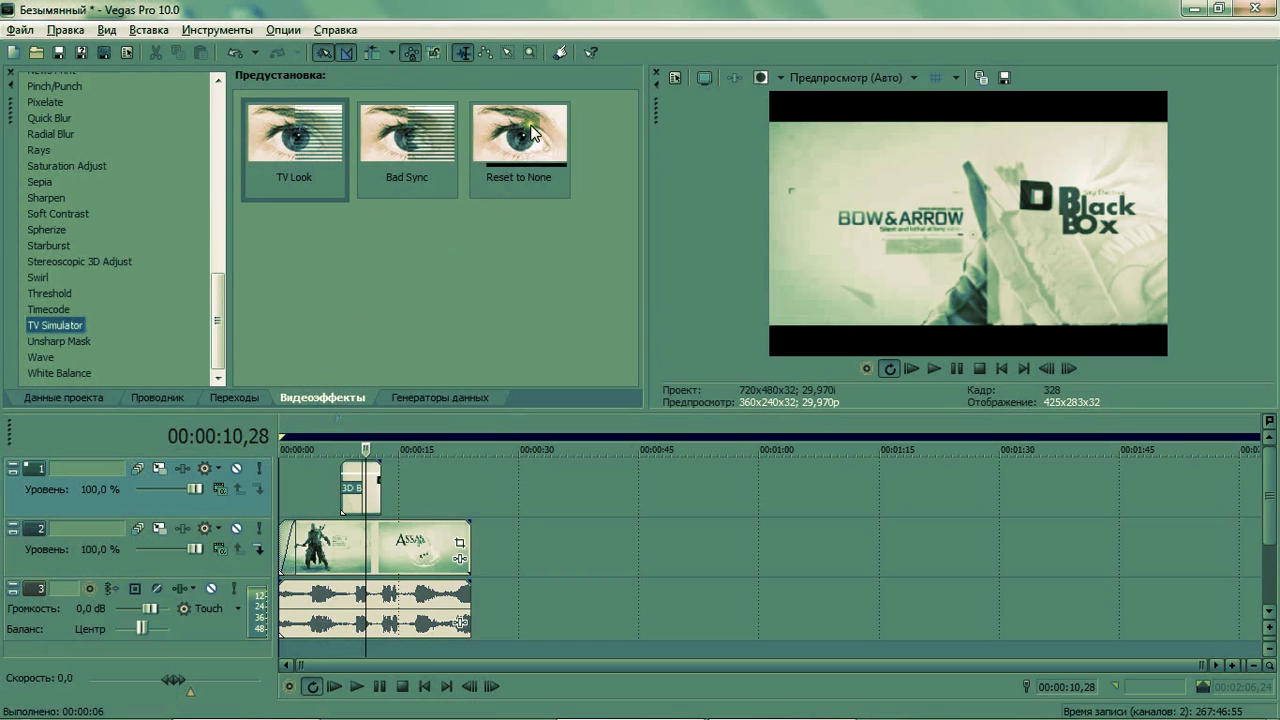
{"action": "left_click_drag", "start_coordinate": [530, 120], "coordinate": [359, 499]}
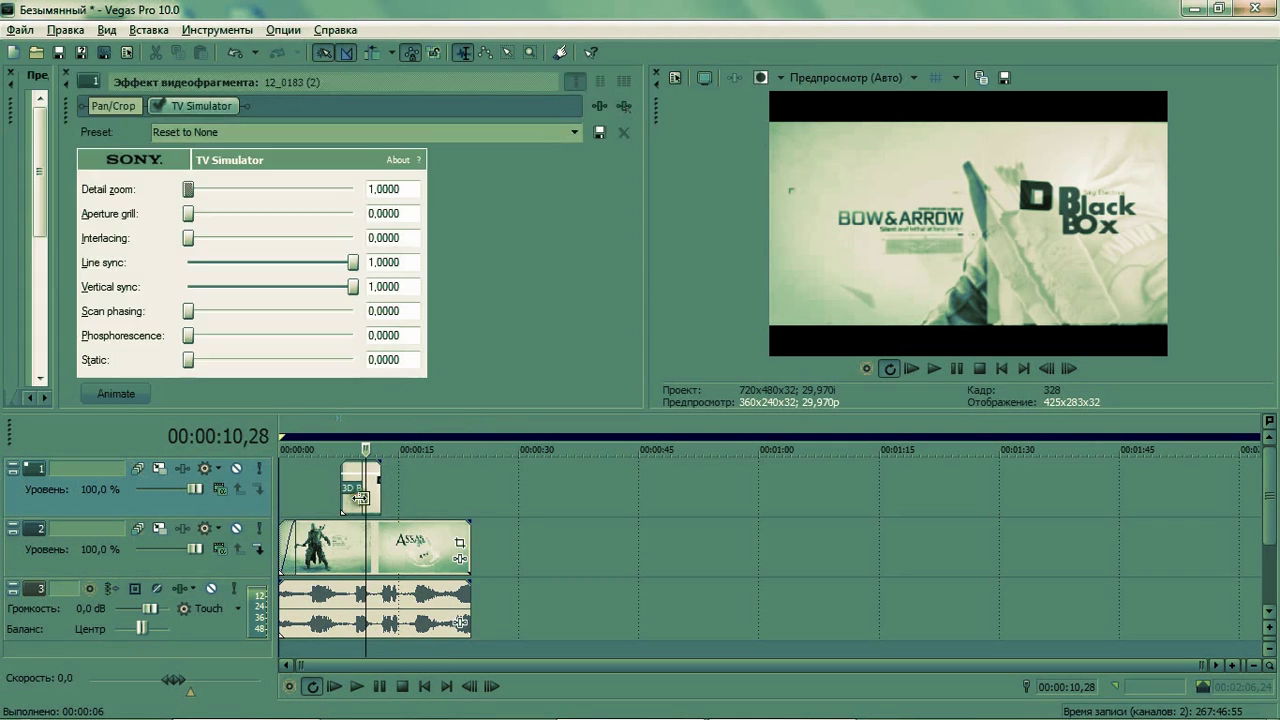
Turn on animation for the TV Simulator effect and place its keyframe cursor at 00:00:01,29.
{"action": "left_click", "coordinate": [138, 398]}
{"action": "left_click_drag", "start_coordinate": [332, 234], "coordinate": [381, 338]}
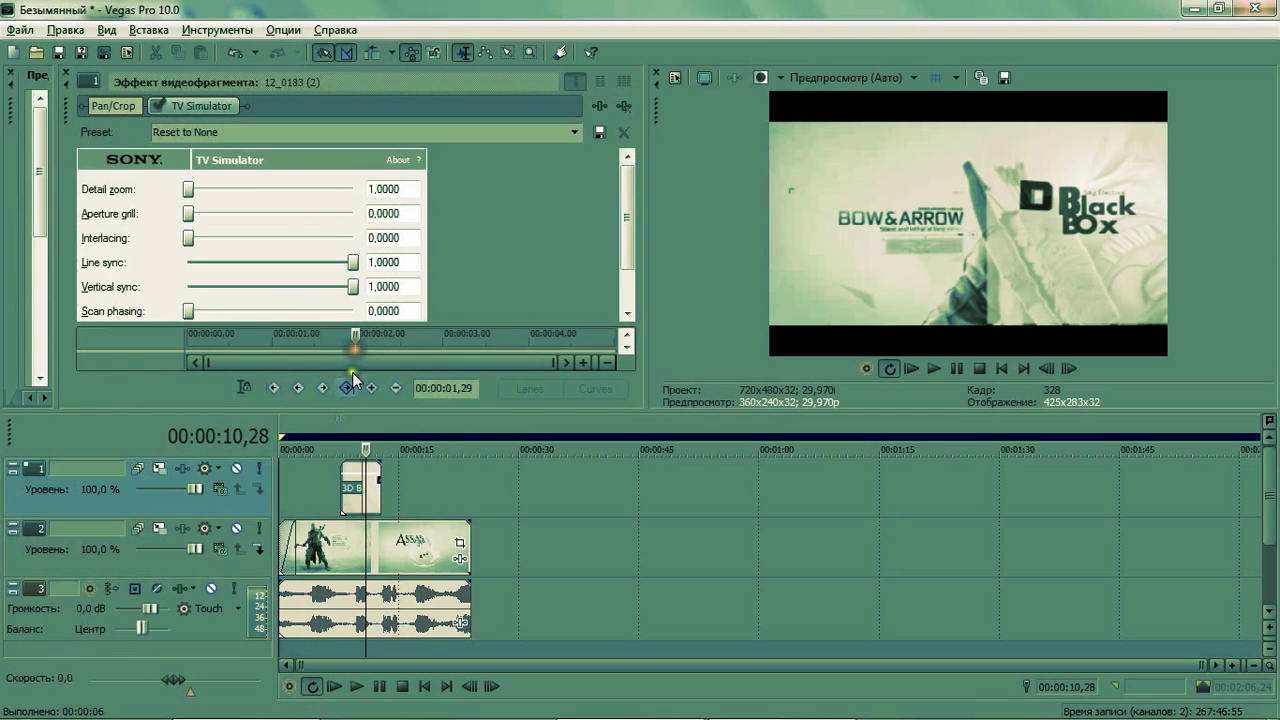
{"action": "left_click_drag", "start_coordinate": [624, 222], "coordinate": [634, 248]}
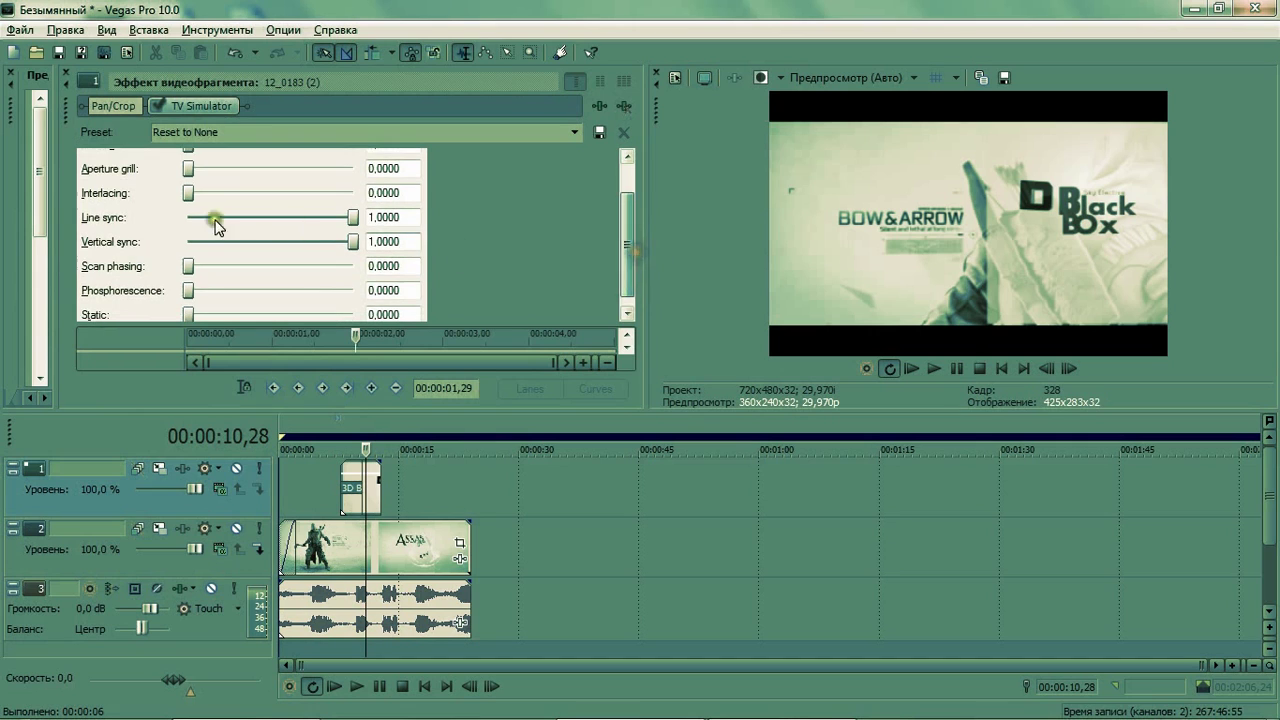
Try a scan phasing of 0.0720 and an interlacing of 0.0280 on the TV Simulator effect, and return both to zero.
{"action": "left_click_drag", "start_coordinate": [188, 266], "coordinate": [204, 268]}
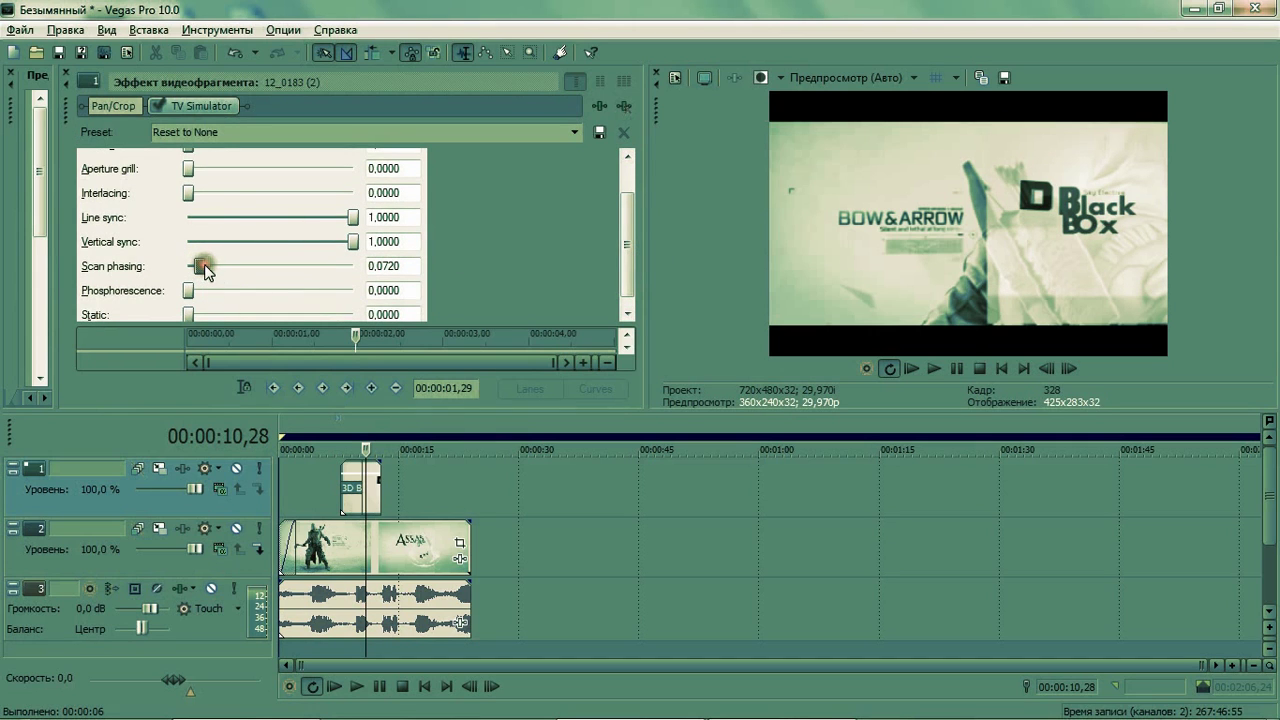
{"action": "left_click_drag", "start_coordinate": [372, 340], "coordinate": [375, 340]}
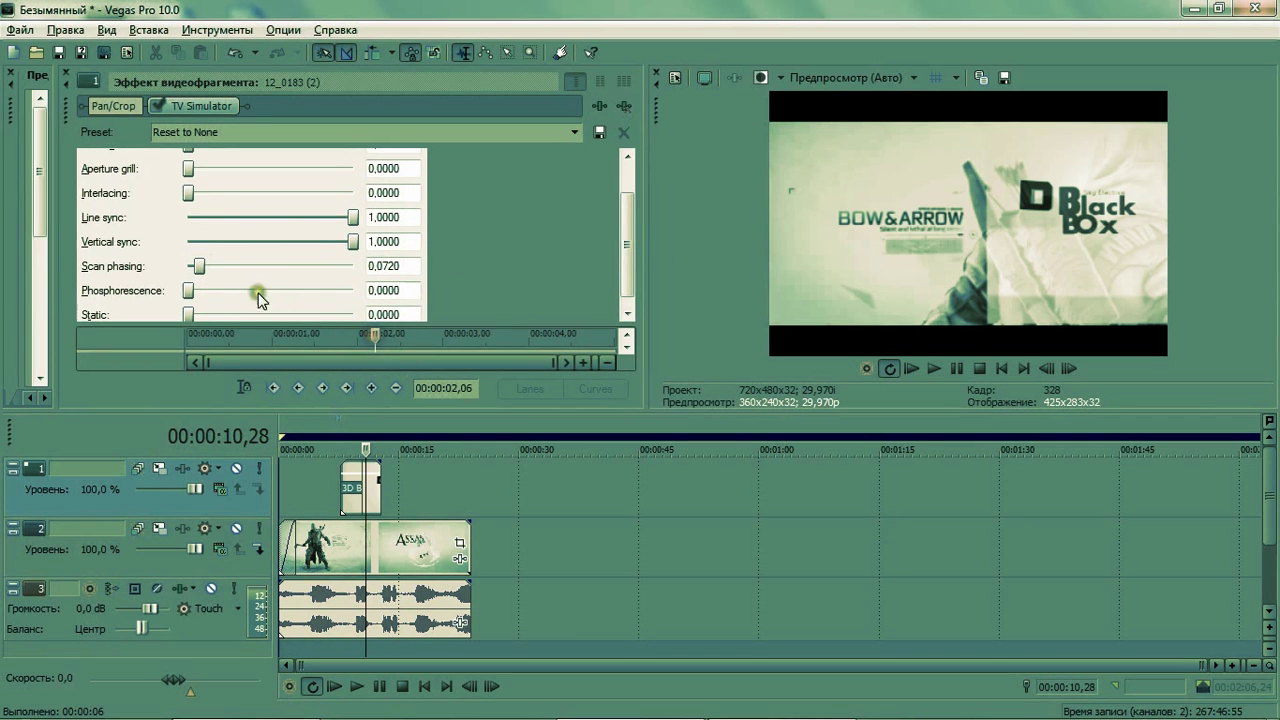
{"action": "left_click_drag", "start_coordinate": [197, 266], "coordinate": [184, 270]}
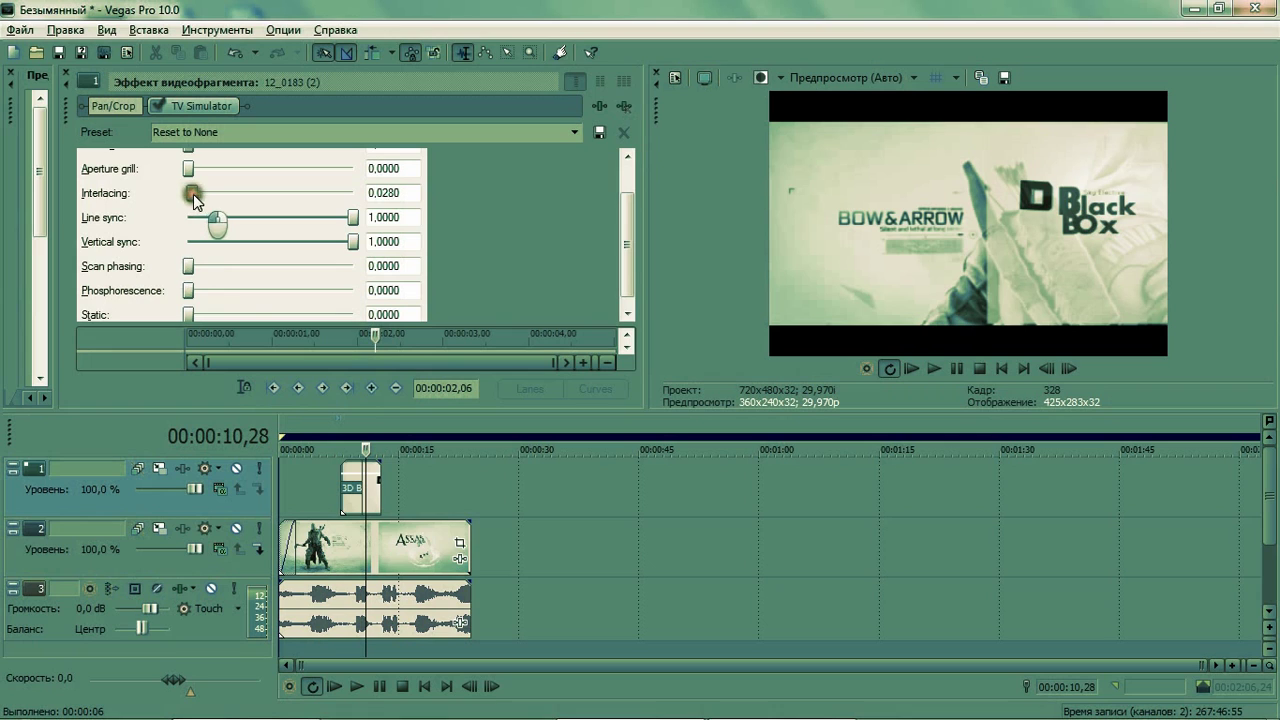
{"action": "left_click_drag", "start_coordinate": [193, 194], "coordinate": [189, 194]}
Lower the TV Simulator's line sync slightly, adjusting it at successive keyframe positions, and close the effect settings.
{"action": "left_click_drag", "start_coordinate": [352, 217], "coordinate": [341, 217]}
{"action": "left_click_drag", "start_coordinate": [381, 335], "coordinate": [389, 335]}
{"action": "mouse_move", "coordinate": [341, 217]}
{"action": "left_mouse_down"}
{"action": "mouse_move", "coordinate": [324, 216]}
{"action": "mouse_move", "coordinate": [348, 217]}
{"action": "left_mouse_up"}
{"action": "left_click_drag", "start_coordinate": [410, 335], "coordinate": [398, 335]}
{"action": "left_click", "coordinate": [70, 73]}
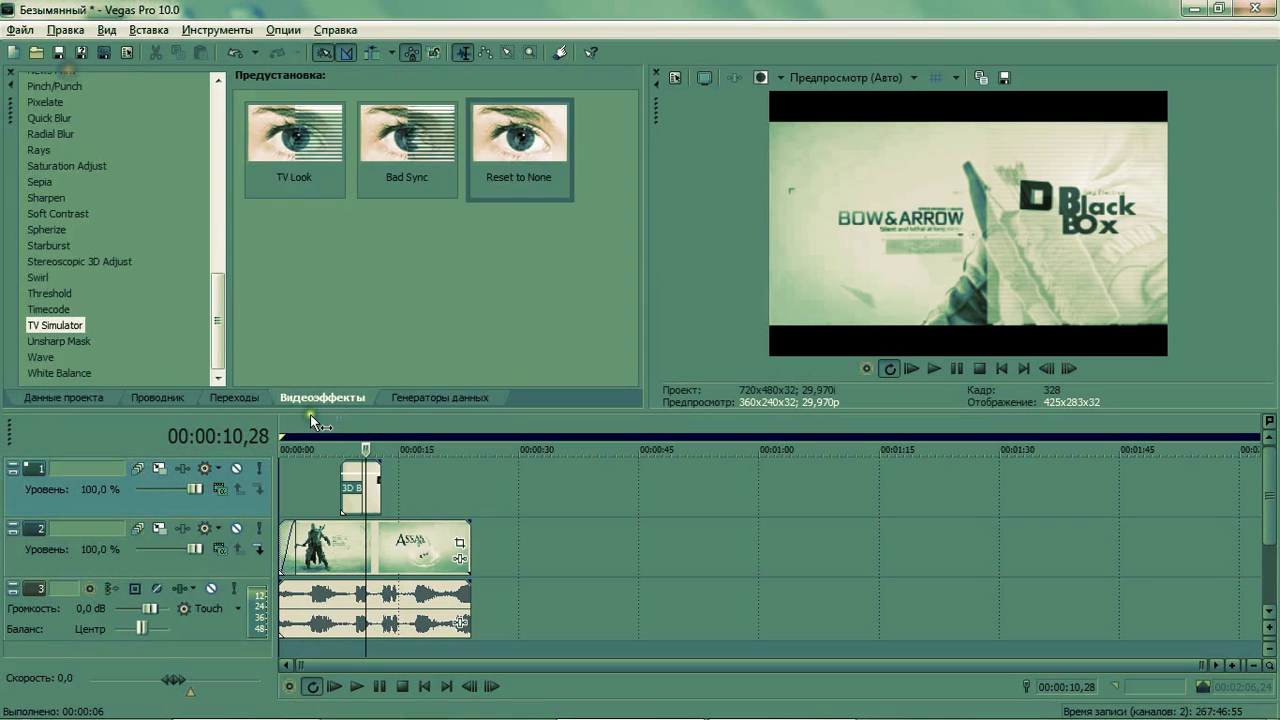
Play the timeline from shortly before the image clip until past its end, and pause at 00:00:13,21.
{"action": "left_click", "coordinate": [315, 426]}
{"action": "left_click", "coordinate": [381, 687]}
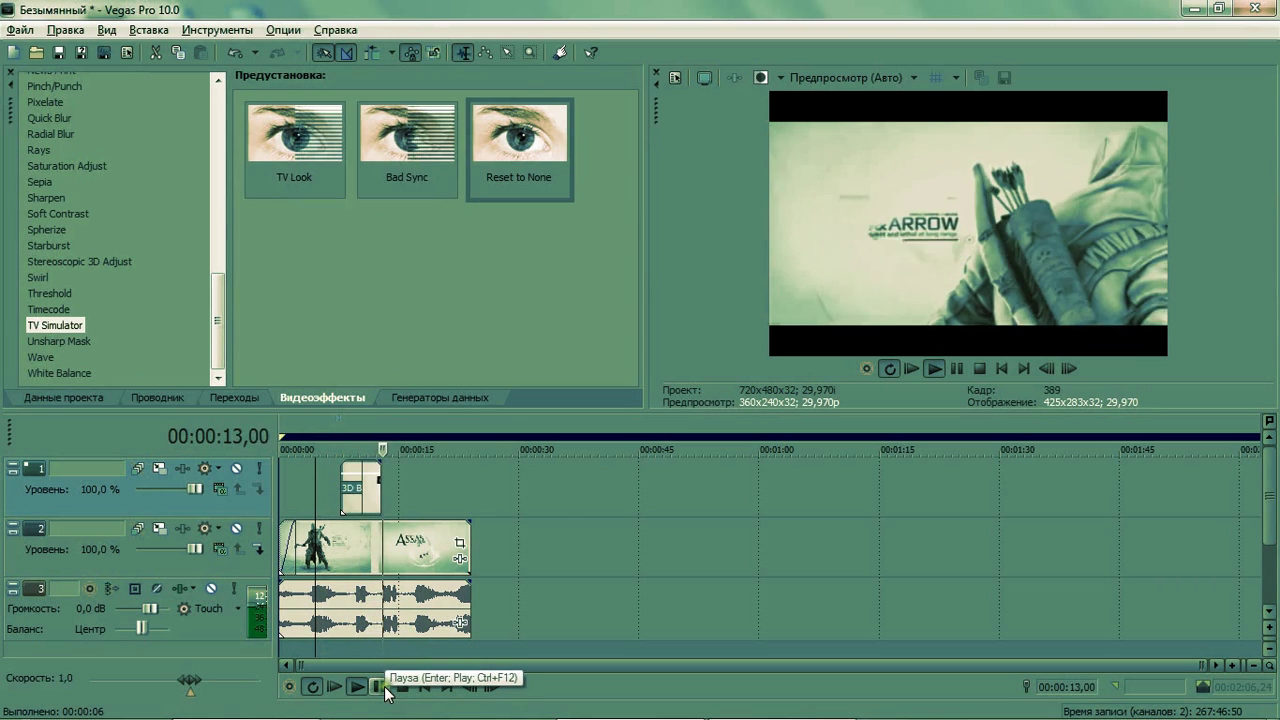
{"action": "left_click", "coordinate": [381, 686]}
Add the Simple 3D Blinds transition to the image clip's end, with 9 divisions, 1 extra spin and a stagger of 0.2500.
{"action": "left_click", "coordinate": [228, 397]}
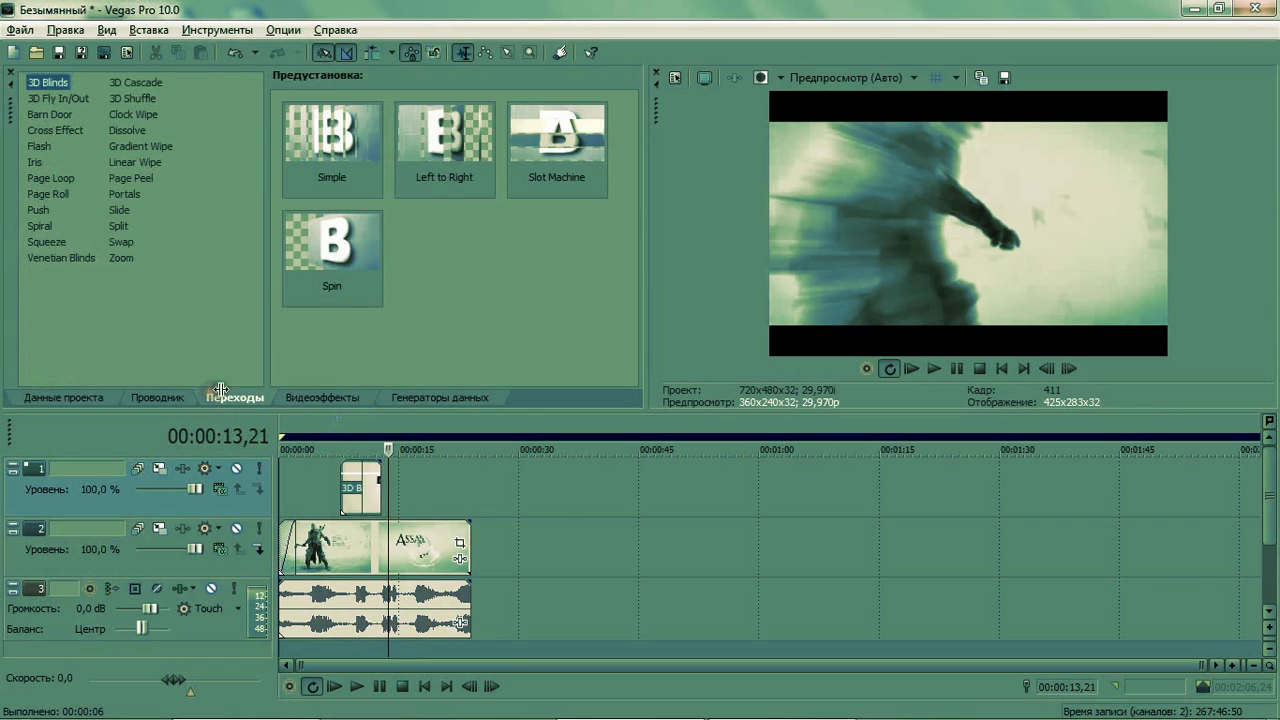
{"action": "mouse_move", "coordinate": [325, 204]}
{"action": "left_mouse_down"}
{"action": "mouse_move", "coordinate": [372, 338]}
{"action": "mouse_move", "coordinate": [380, 480]}
{"action": "left_mouse_up"}
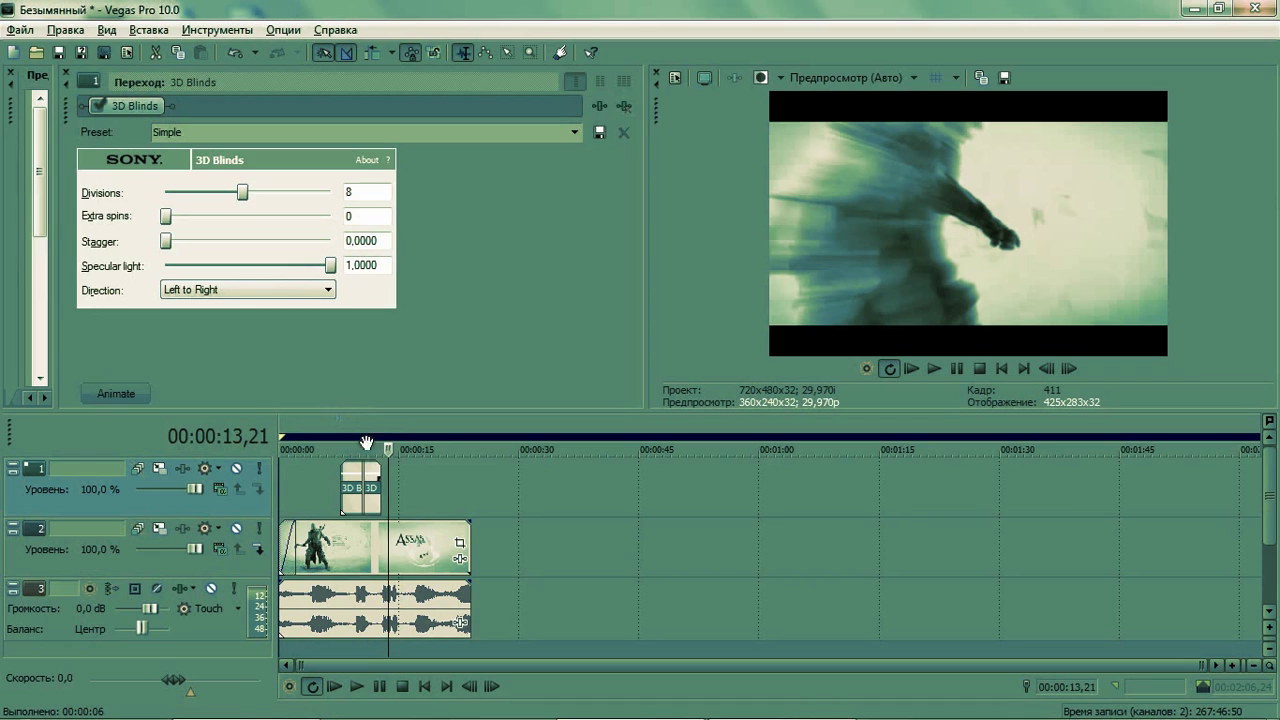
{"action": "left_click", "coordinate": [370, 428]}
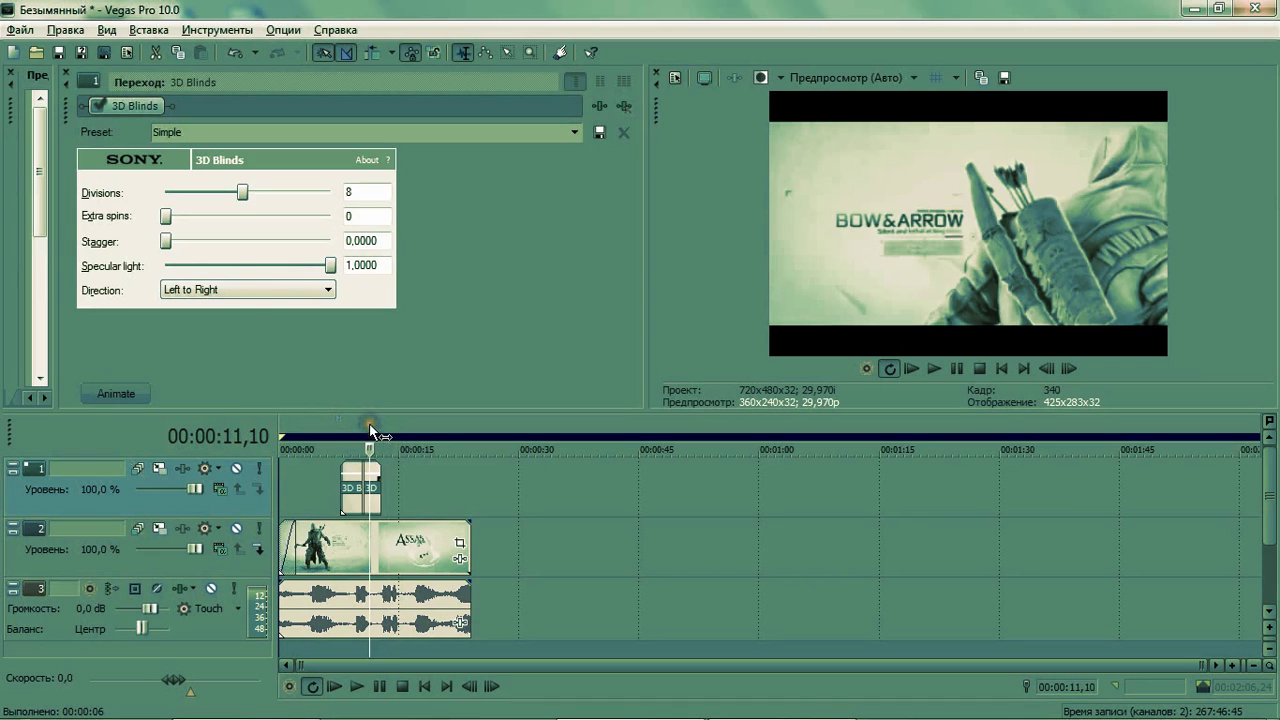
{"action": "left_click_drag", "start_coordinate": [237, 199], "coordinate": [254, 192]}
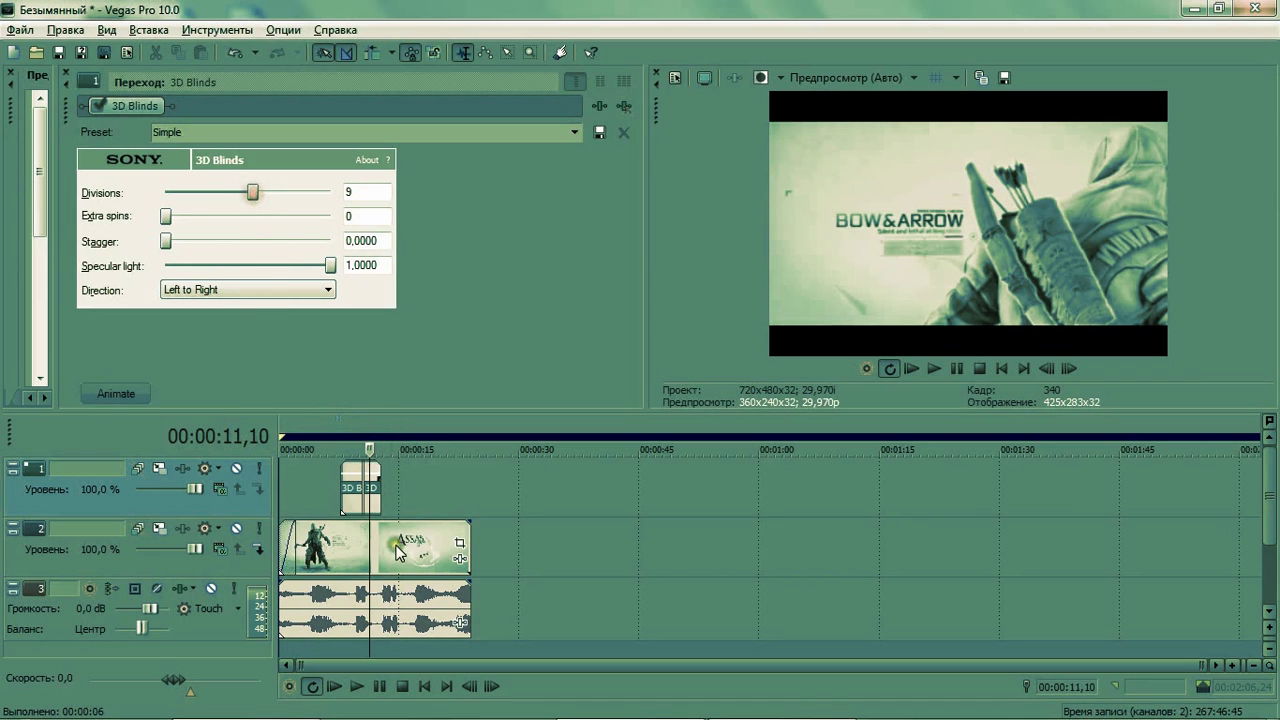
{"action": "left_click_drag", "start_coordinate": [166, 216], "coordinate": [207, 250]}
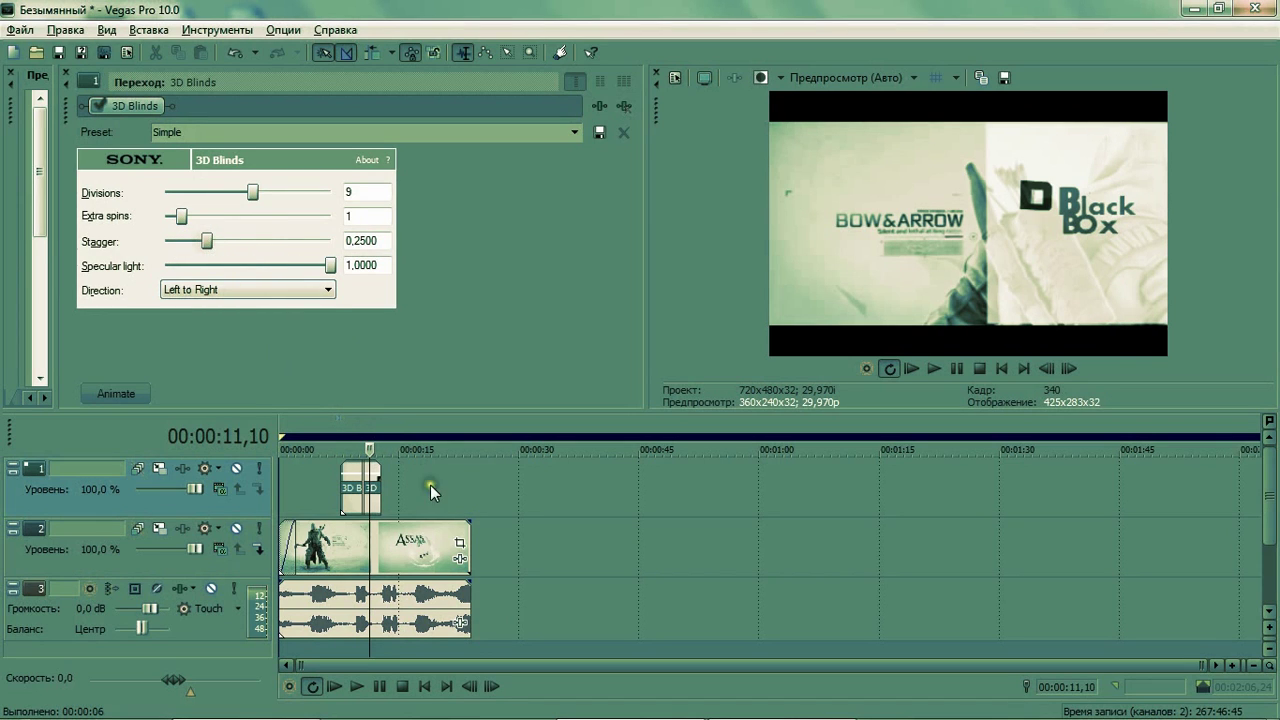
Play the timeline from 00:00:09,25 to check the image clip's closing transition, pause at 00:00:14,18, and close the transition settings.
{"action": "left_click", "coordinate": [347, 440]}
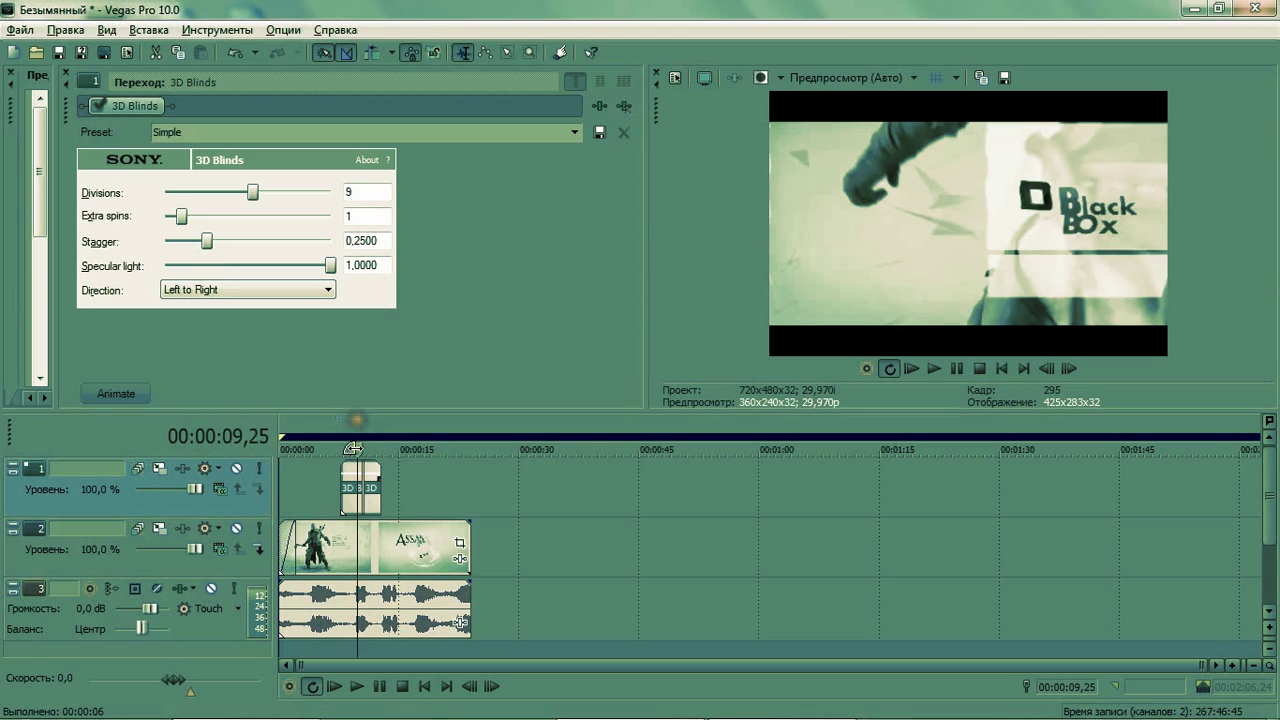
{"action": "left_click", "coordinate": [380, 687]}
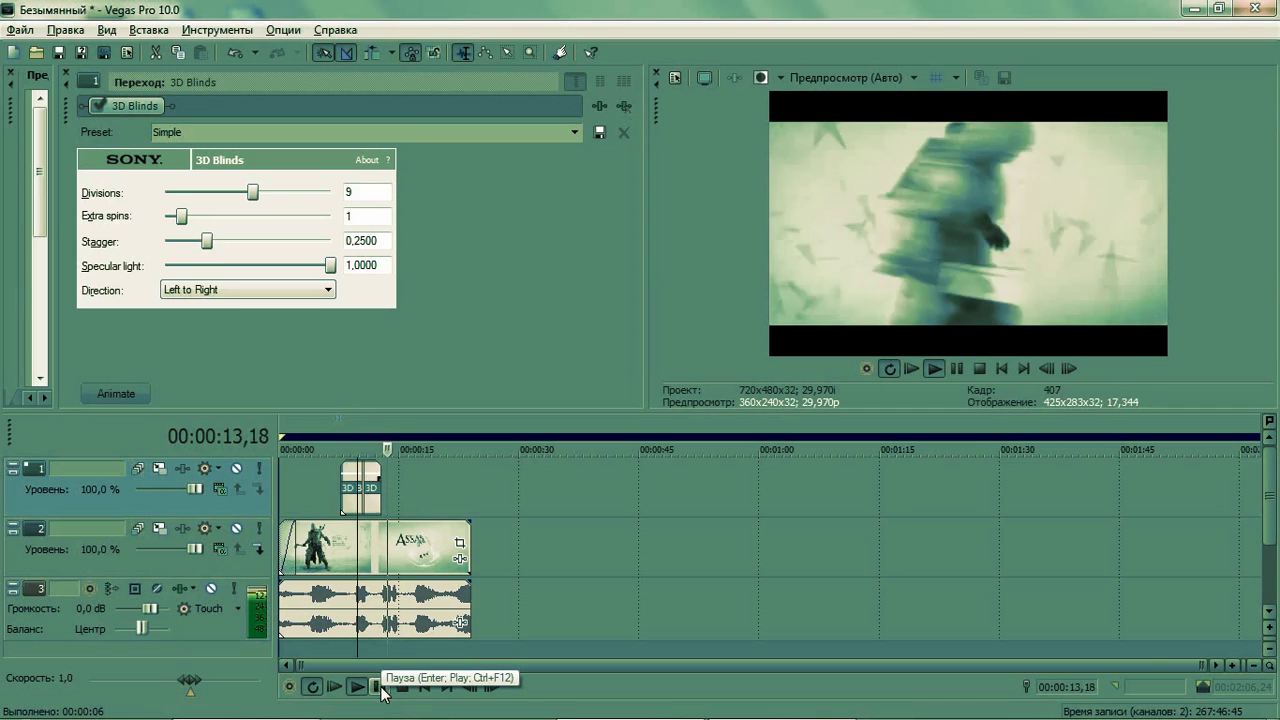
{"action": "left_click", "coordinate": [380, 687]}
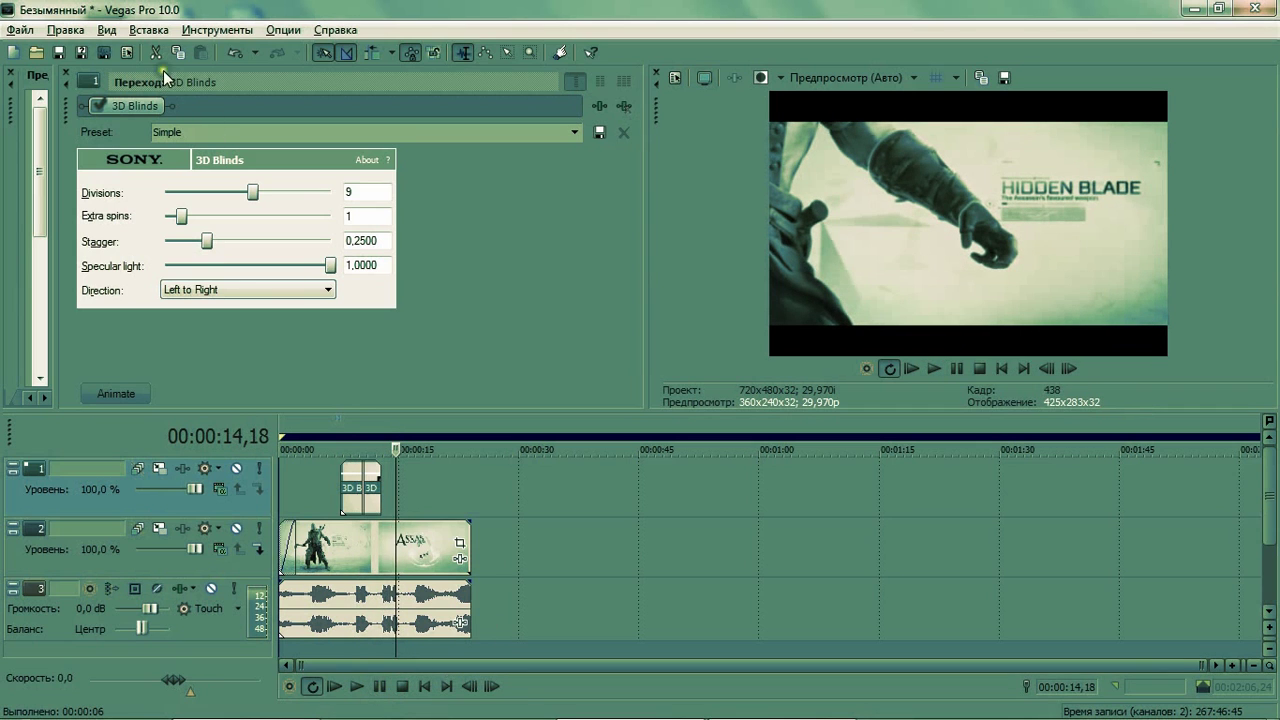
{"action": "left_click", "coordinate": [65, 74]}
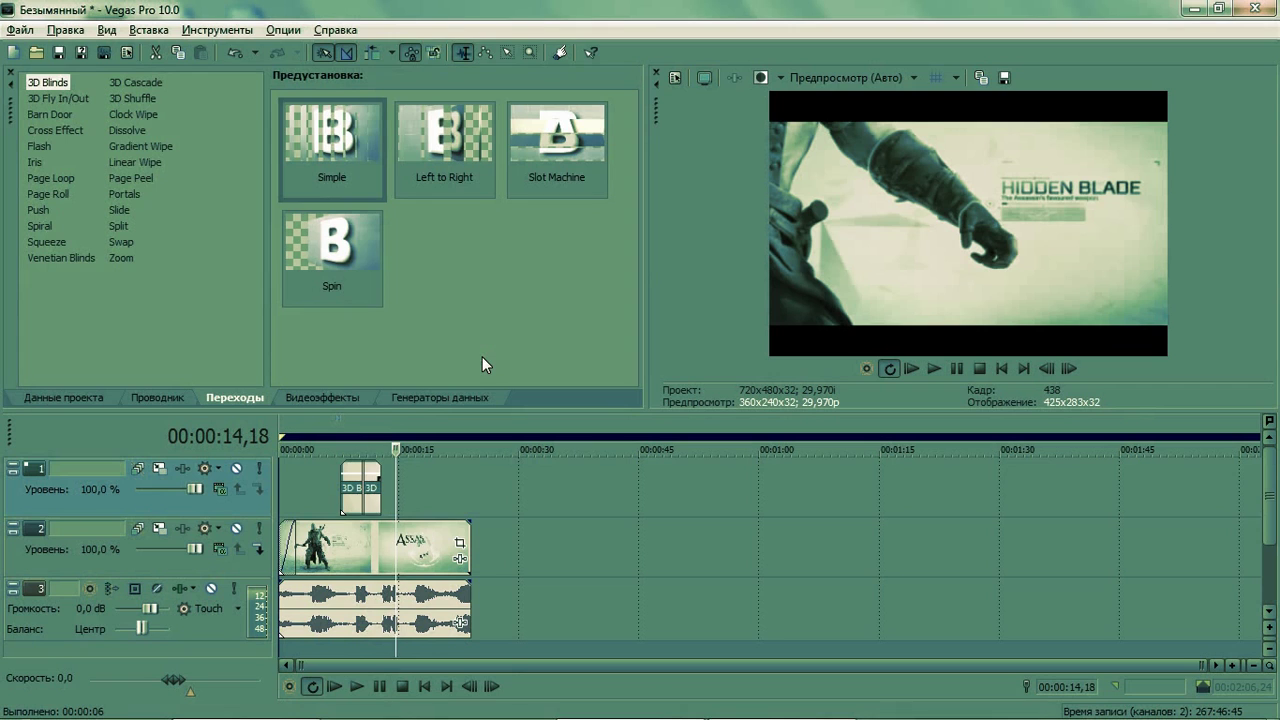
{"action": "left_click", "coordinate": [852, 703]}
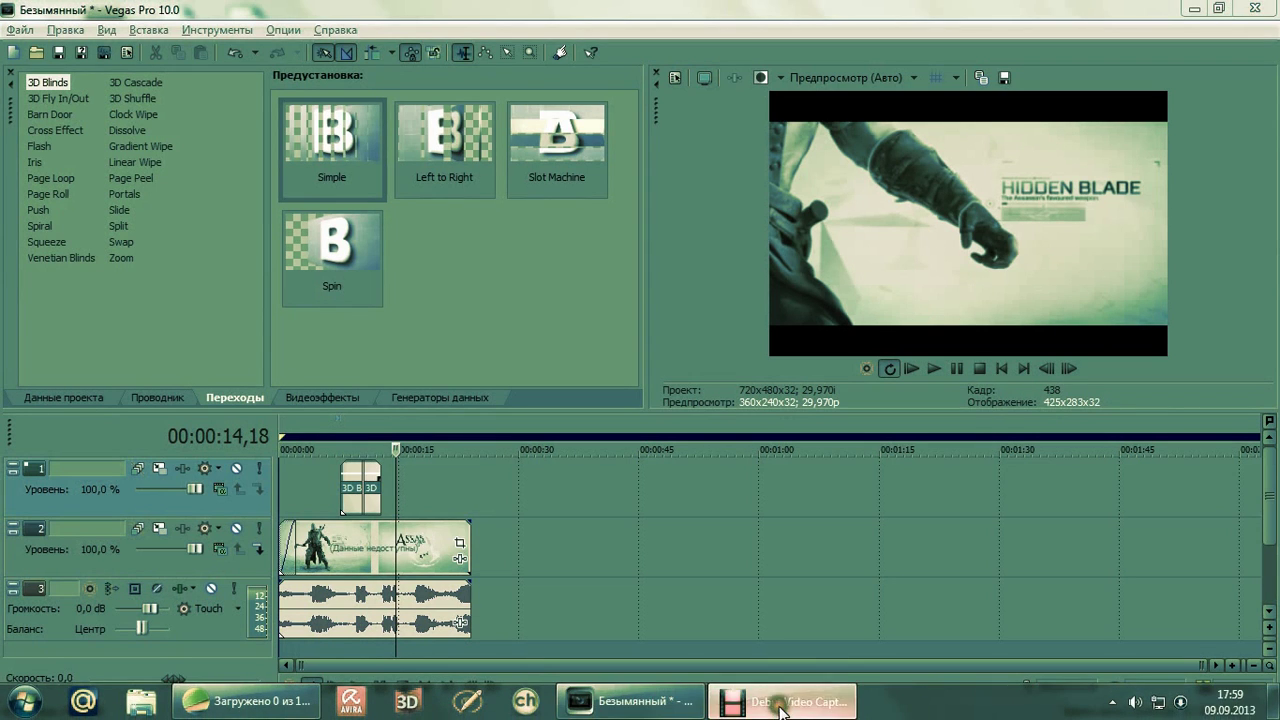